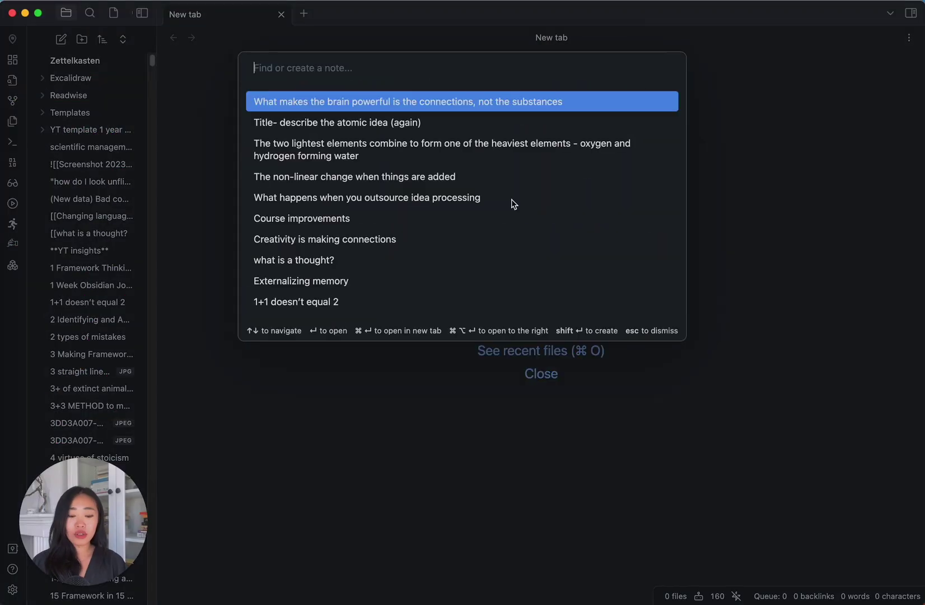
left_click(523, 97)
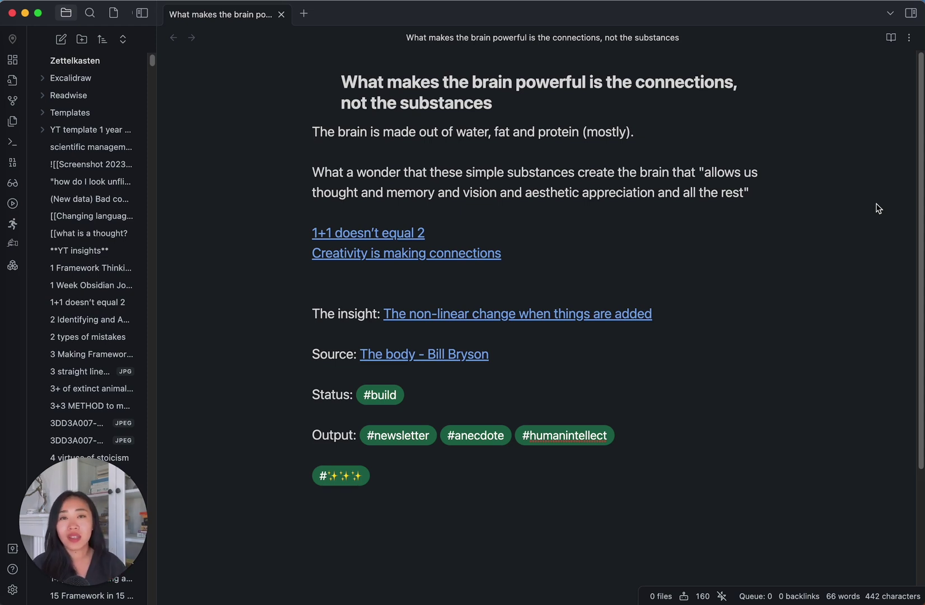
left_click(578, 218)
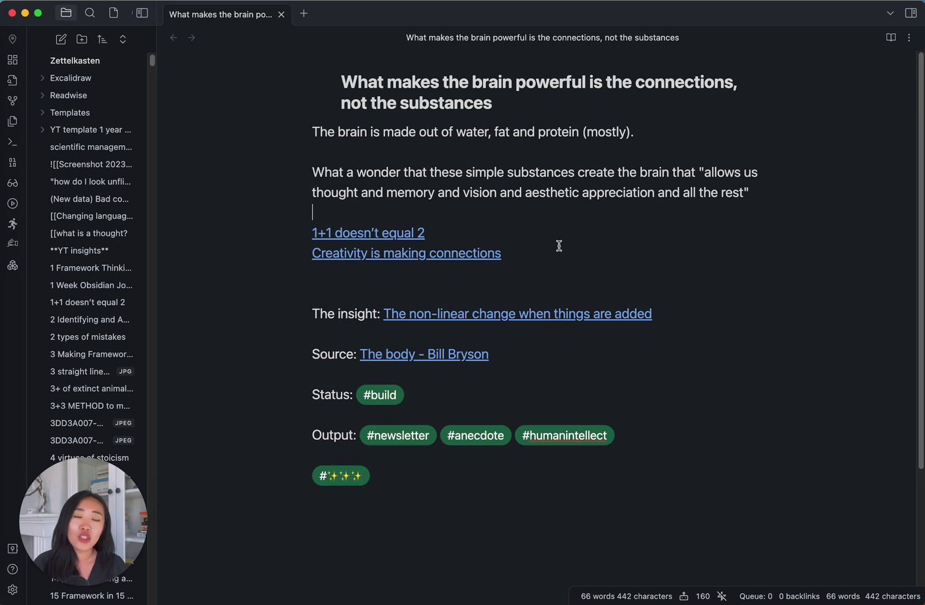
left_click_drag(557, 248, 321, 213)
left_click_drag(265, 217, 274, 233)
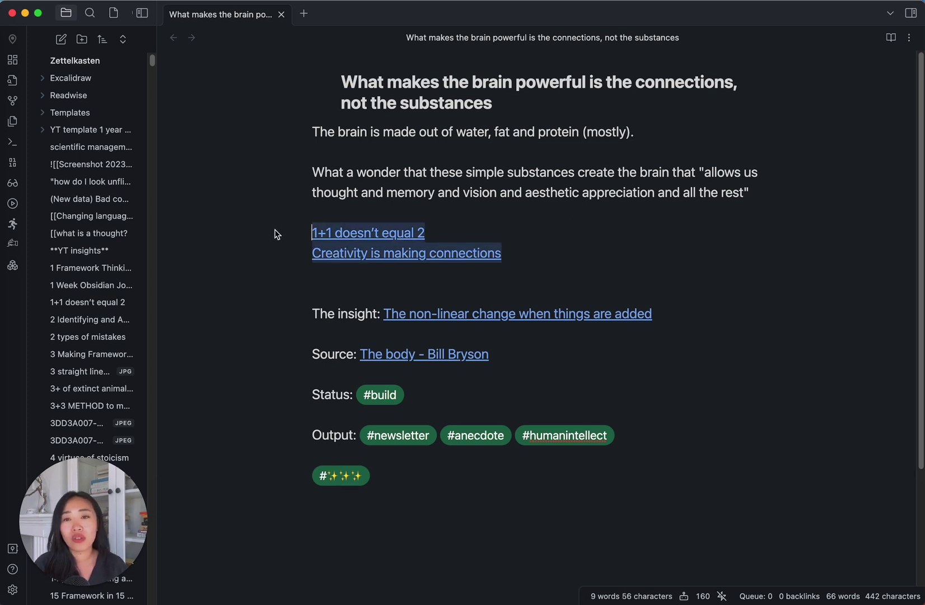
type("[[")
left_click(592, 258)
left_click(539, 232)
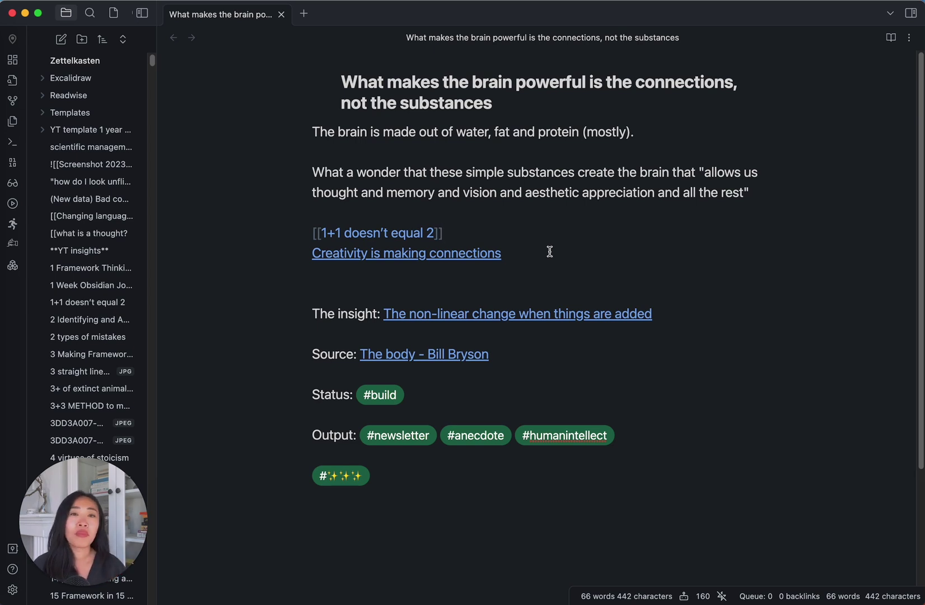
left_click(549, 252)
left_click(552, 272)
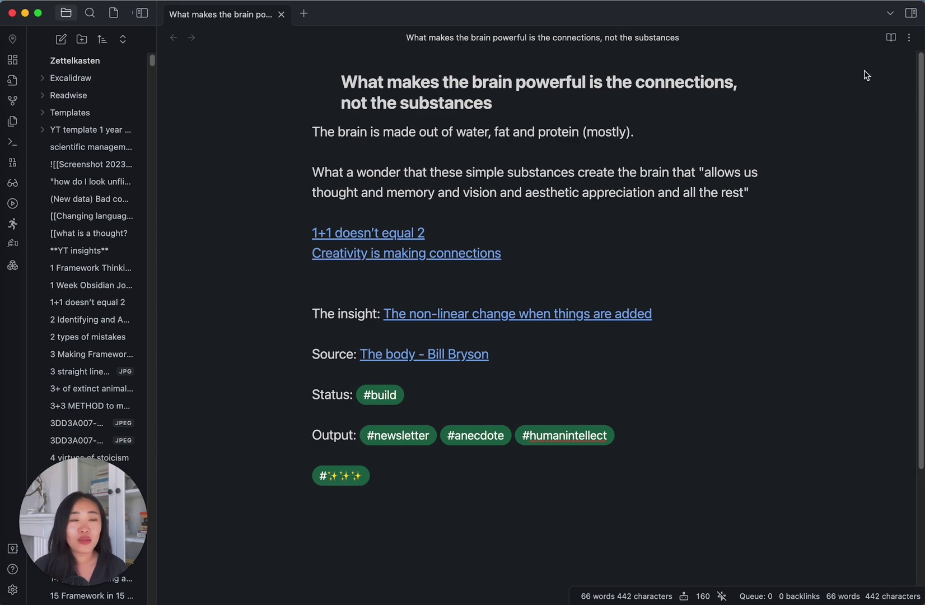
Show the Smart Connections pane with notes ranked by similarity to the brain note
left_click(910, 13)
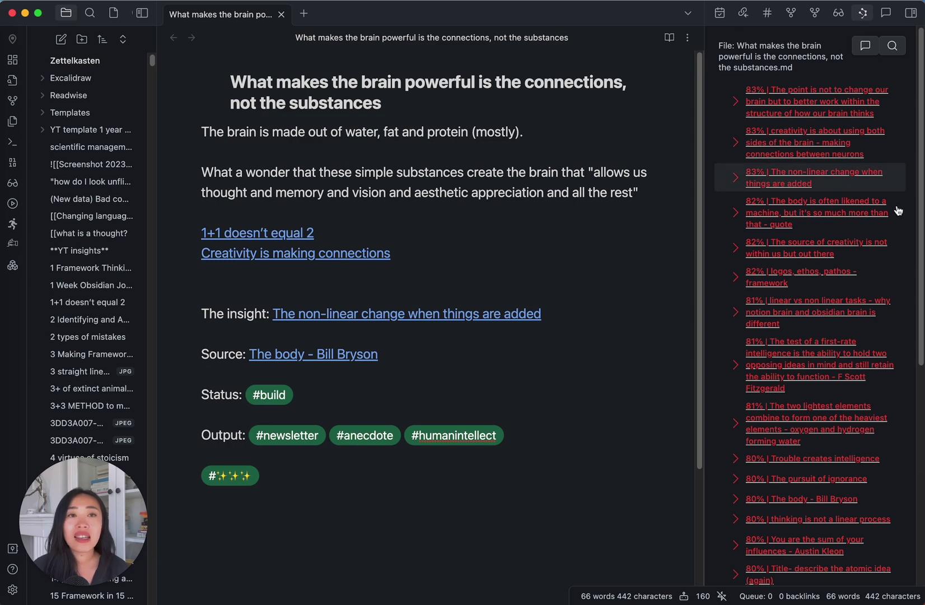
scroll(855, 317, "down", 5)
scroll(831, 181, "up", 5)
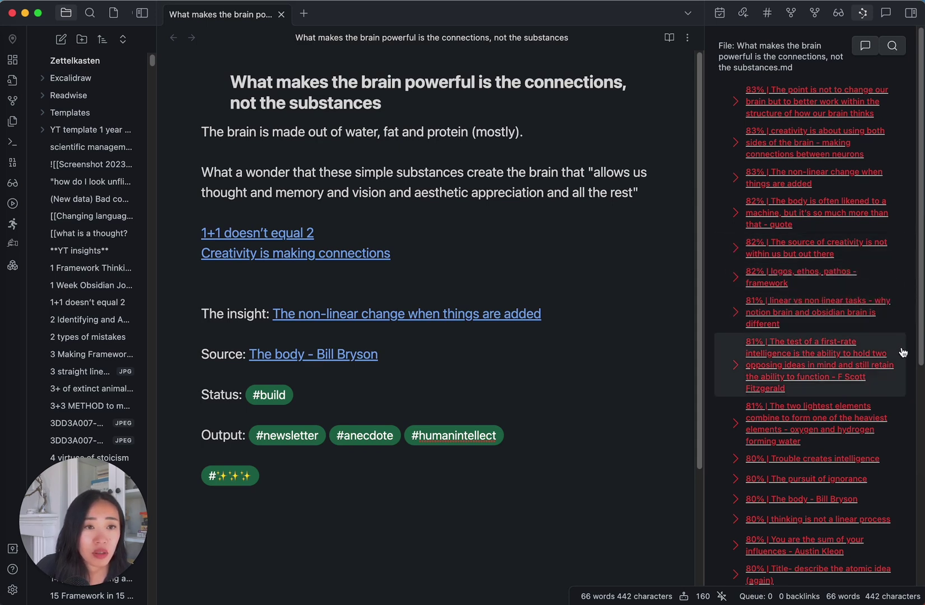
scroll(820, 414, "down", 2)
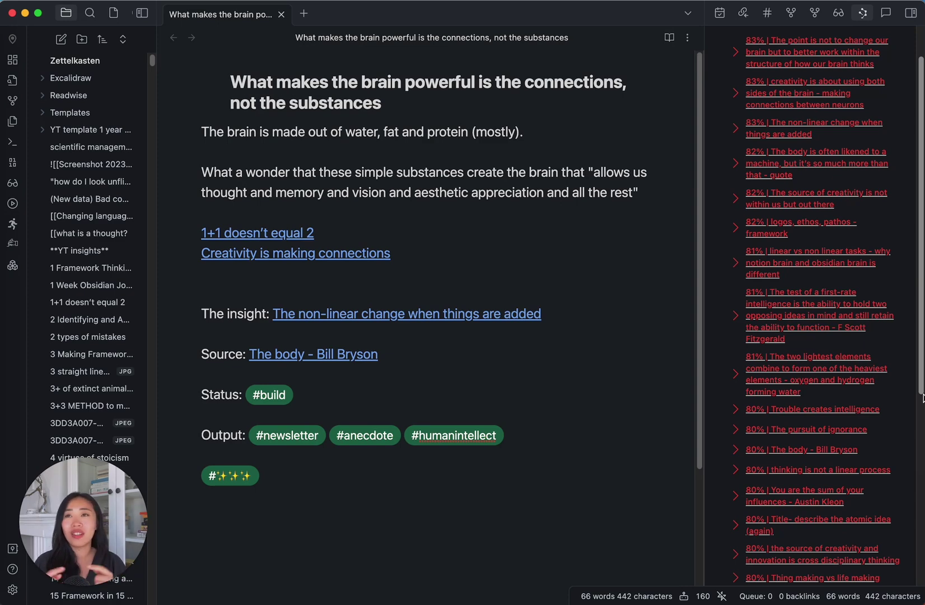
Add a link to the two-lightest-elements note on the empty line
left_click(400, 267)
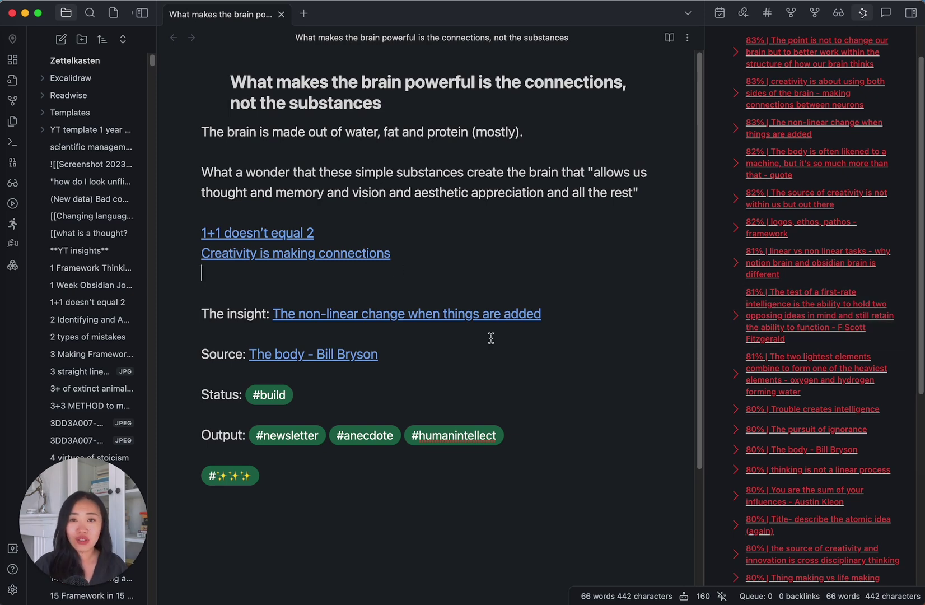
type("[[")
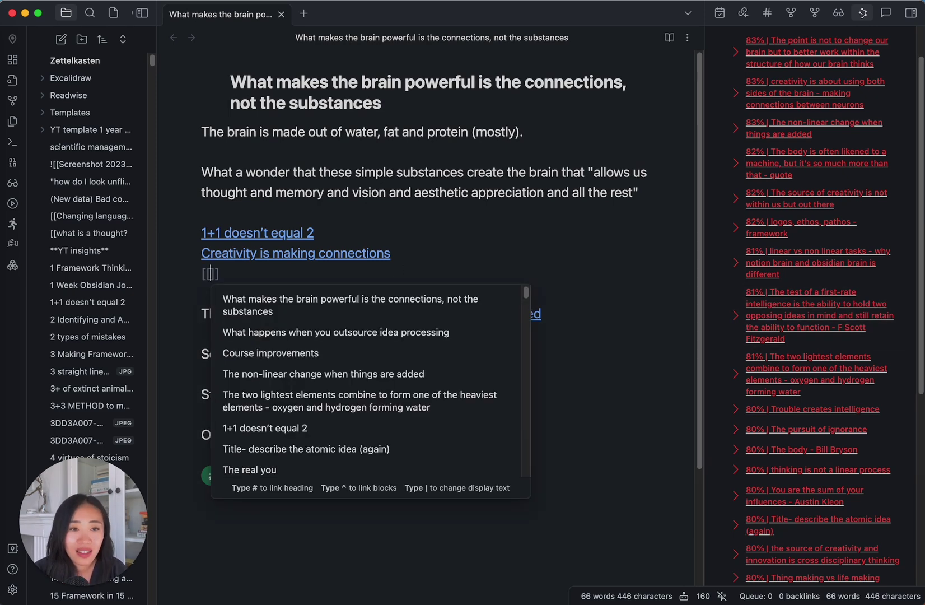
type("the two")
key("Return")
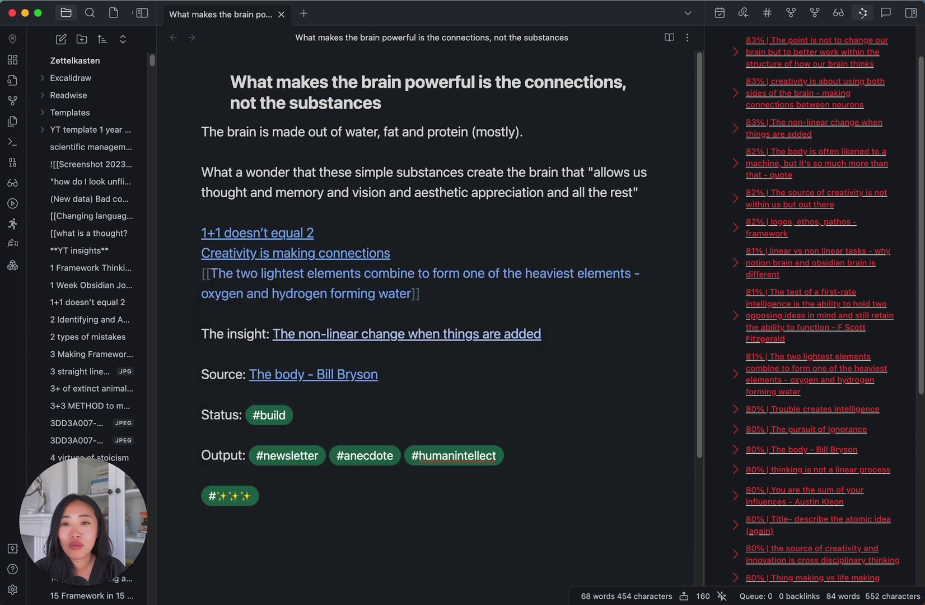
key("Return")
key("Return")
type("->")
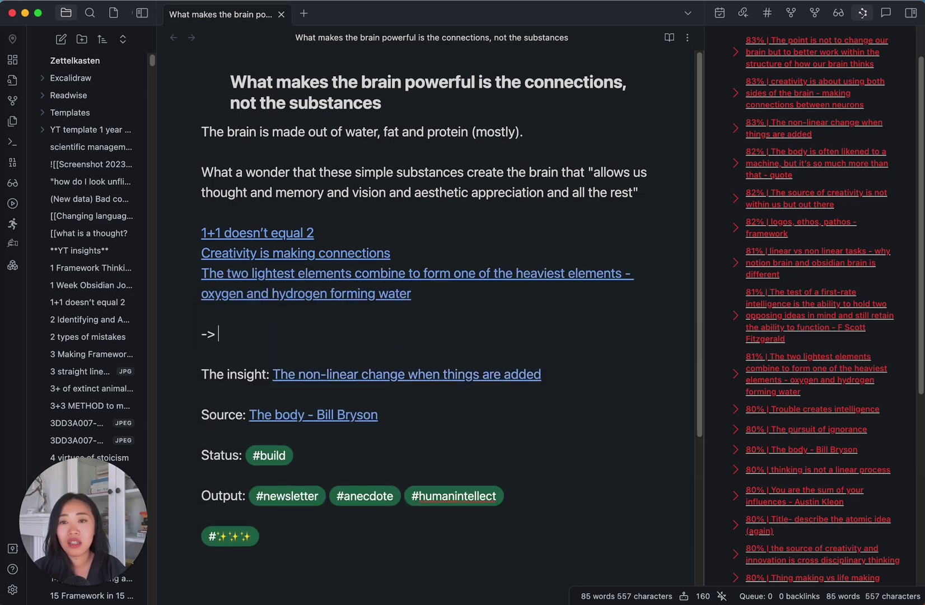
type("insights: ")
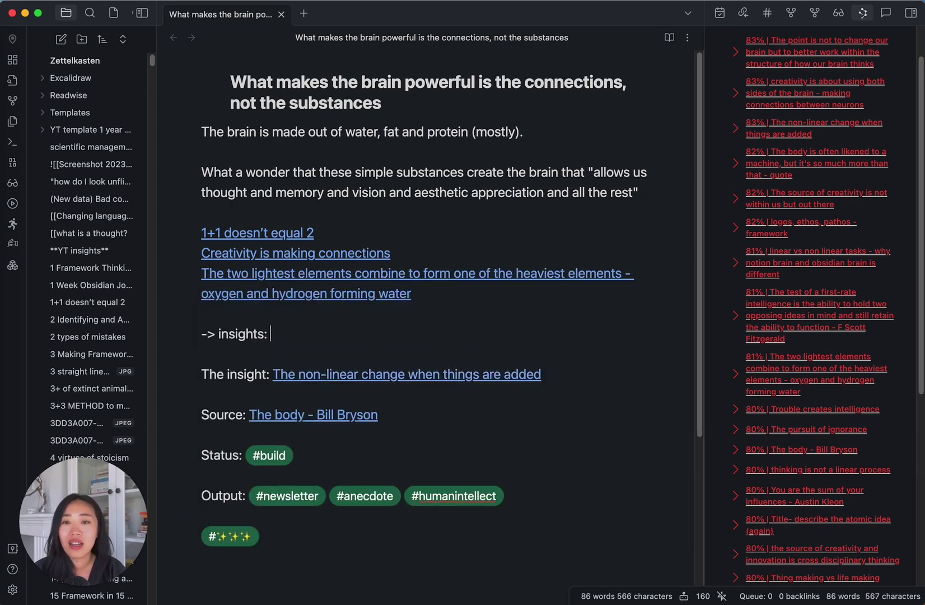
type("[[ch")
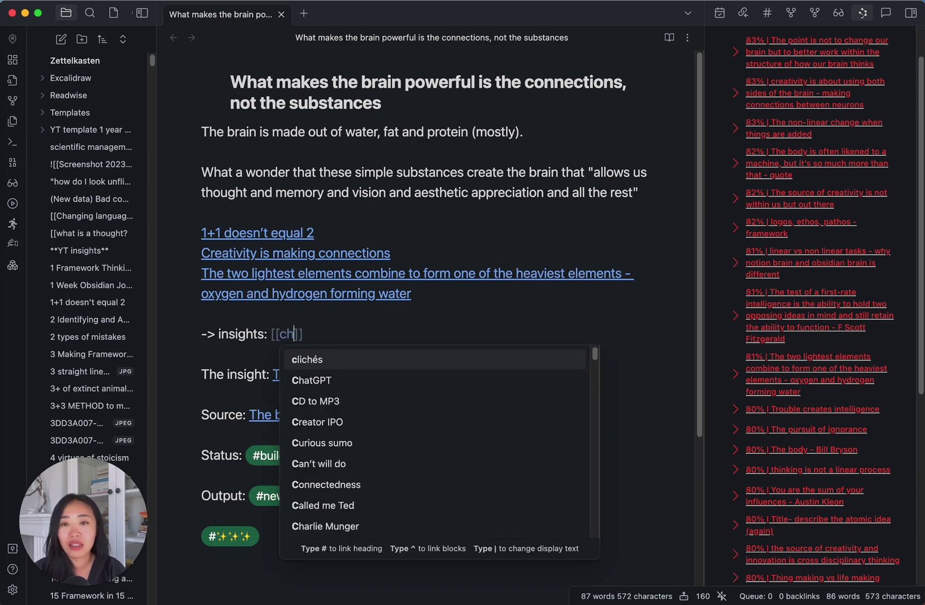
type("ea")
Add the line '-> insights: [[chemical reactions can cause fundamental change in property]]'
key("BackSpace")
type("mical ")
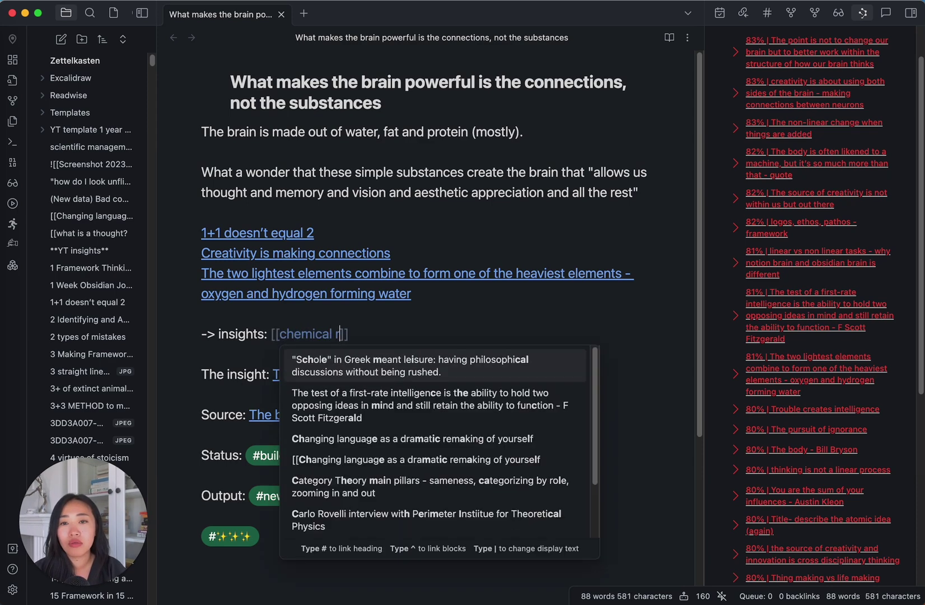
type("reactional")
key("BackSpace")
key("BackSpace")
type("s can caus")
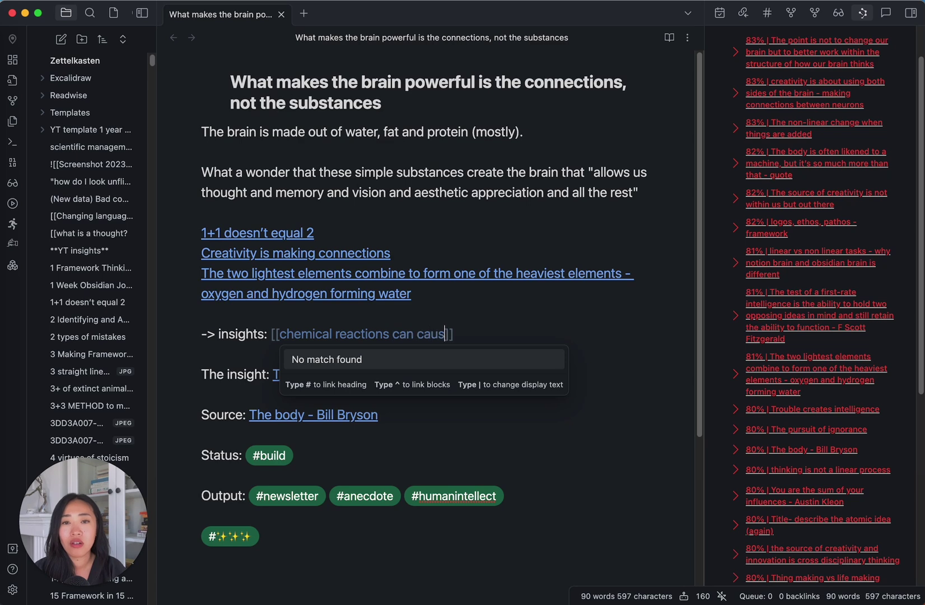
type("e funda")
type("mental ")
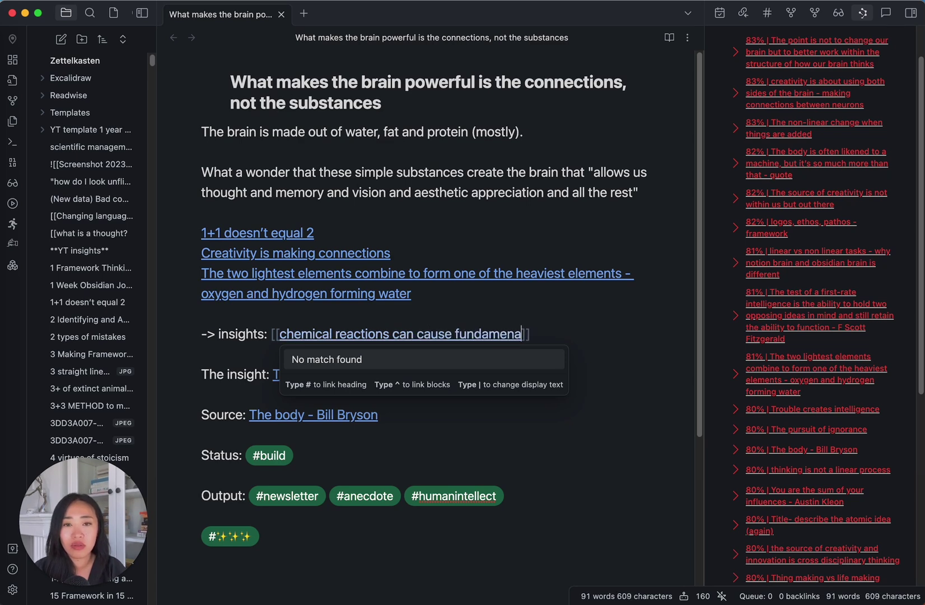
type("changei np")
key("BackSpace")
key("BackSpace")
key("BackSpace")
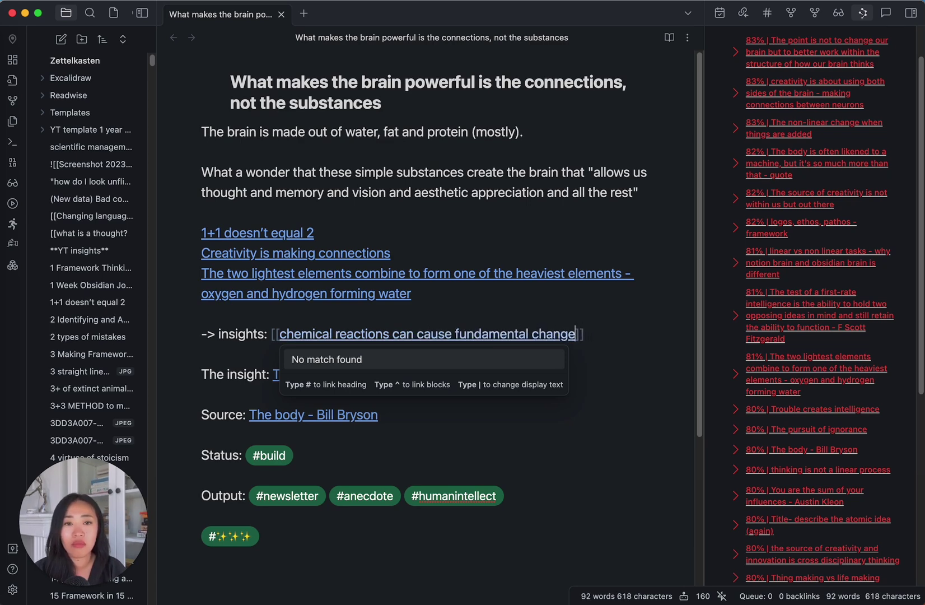
type("in property")
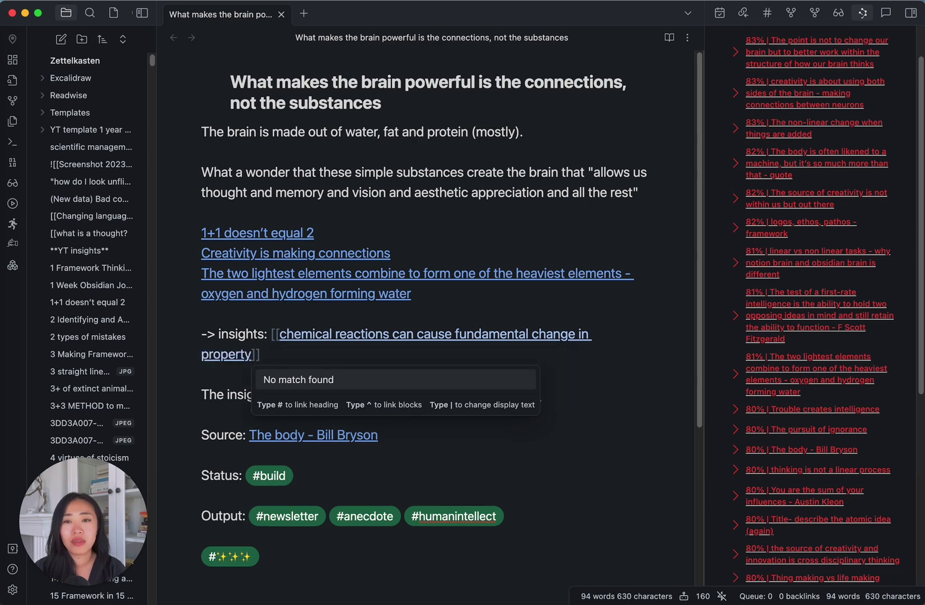
left_click(340, 355)
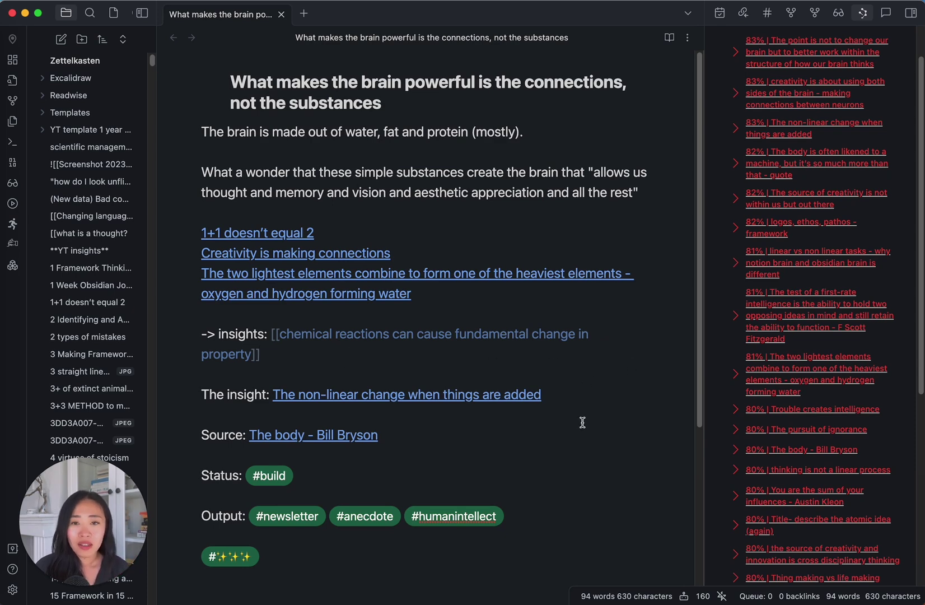
scroll(850, 491, "down", 2)
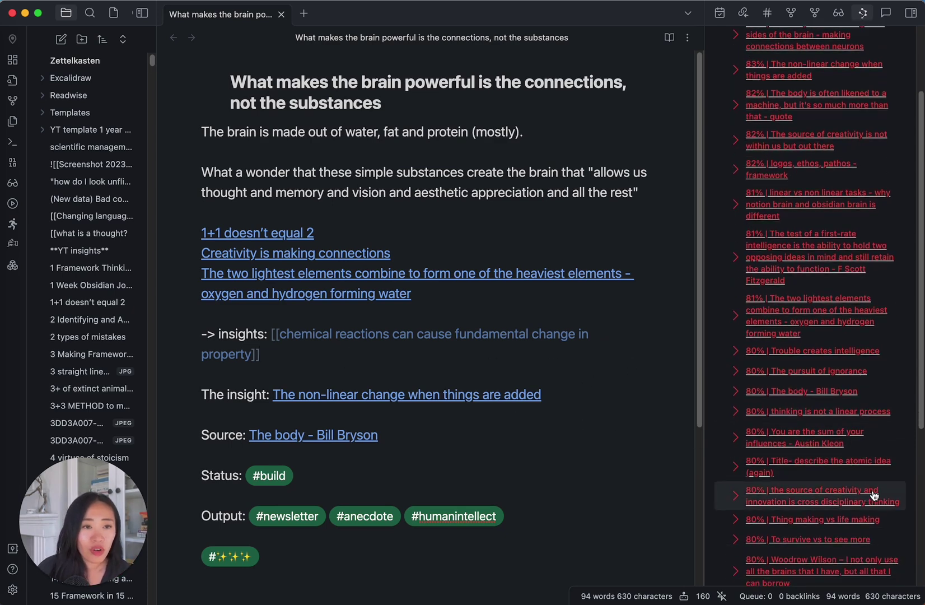
scroll(867, 494, "down", 2)
scroll(874, 495, "down", 3)
scroll(873, 495, "down", 3)
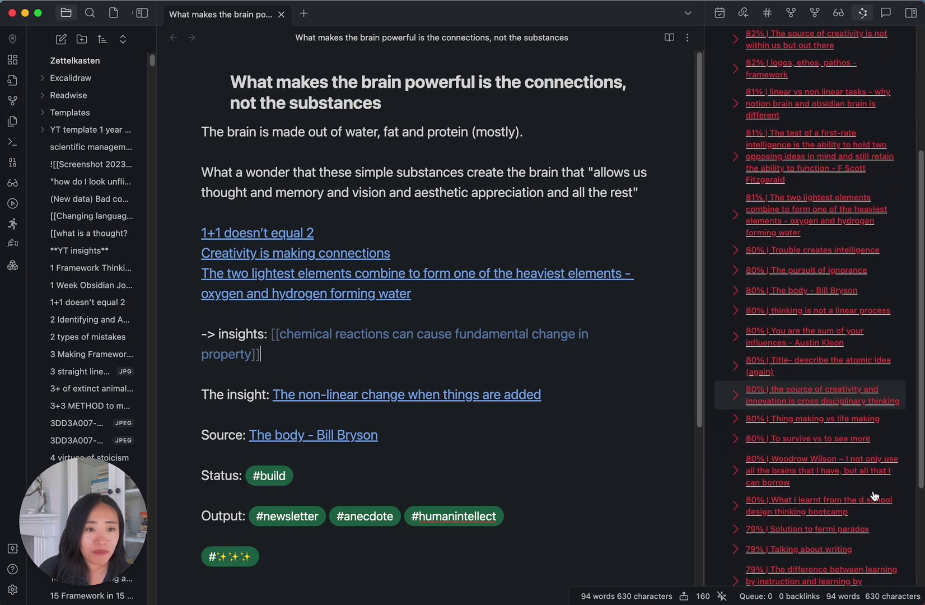
scroll(873, 495, "down", 2)
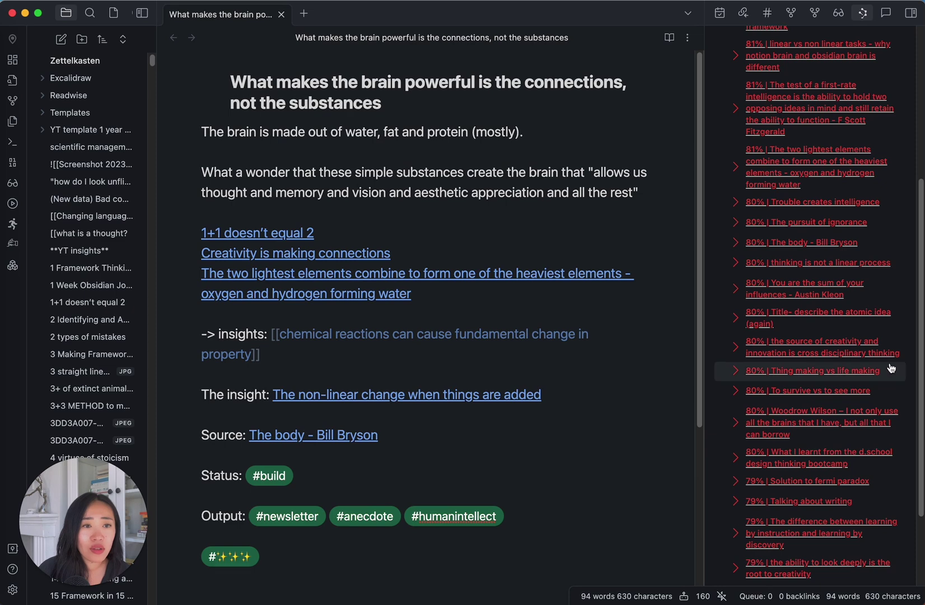
scroll(902, 368, "down", 5)
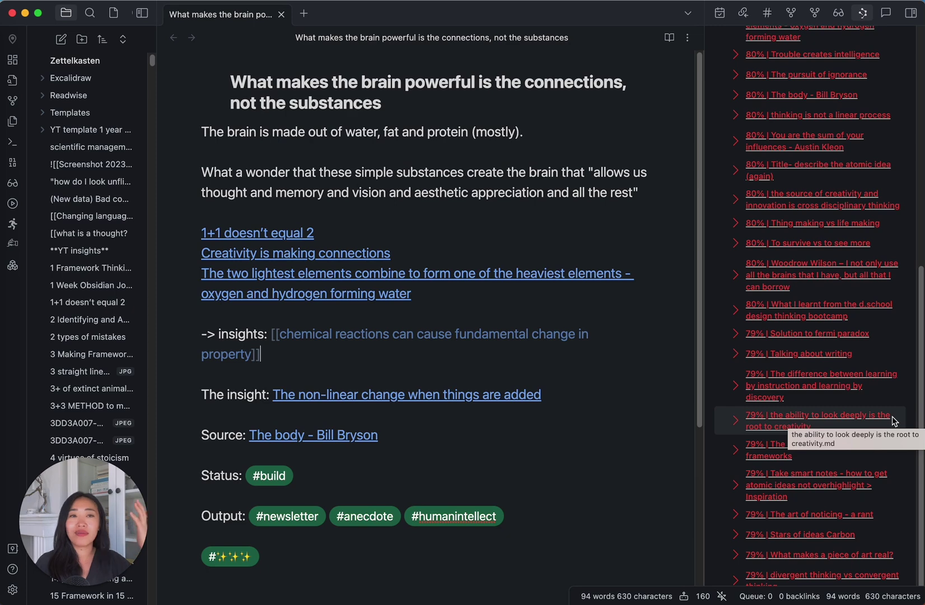
Render the insights link so the similarity list refreshes, now topped by the non-linear change note
left_click(408, 459)
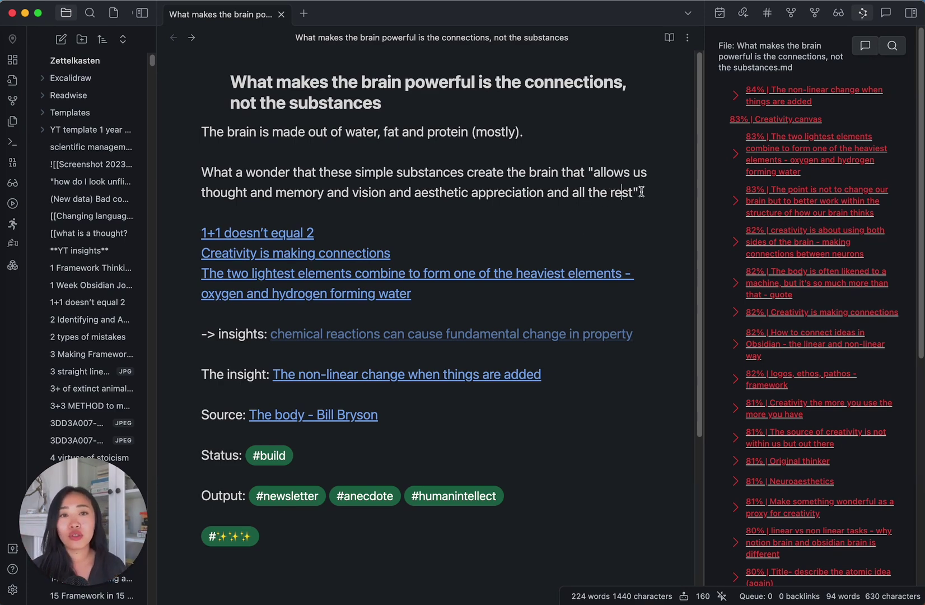
left_click_drag(641, 191, 188, 171)
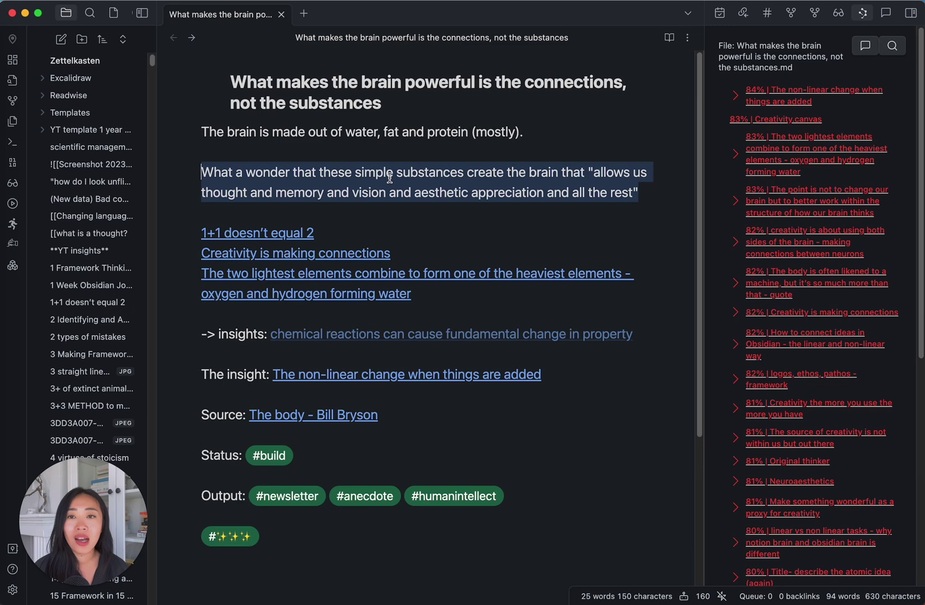
key("cmd+p")
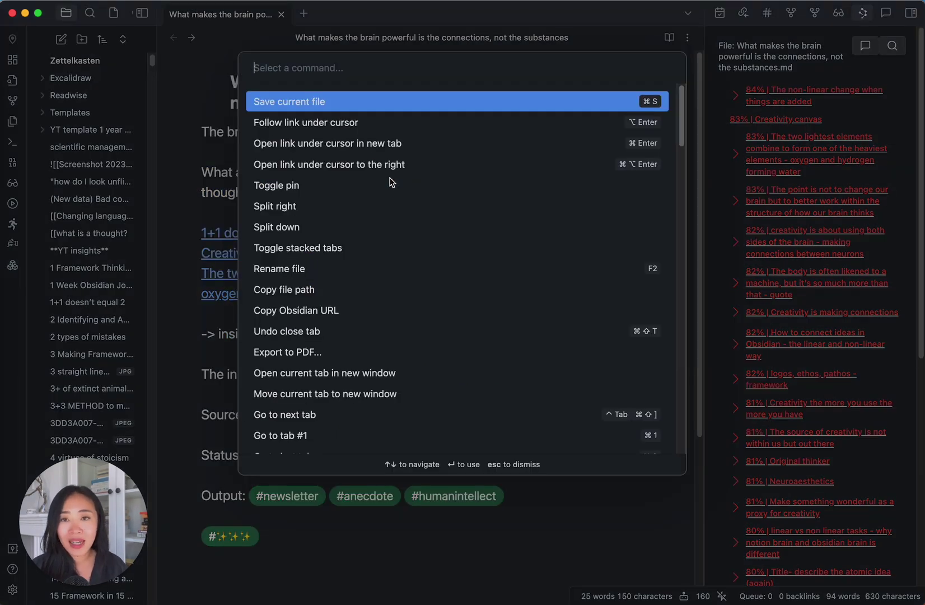
type("smart con")
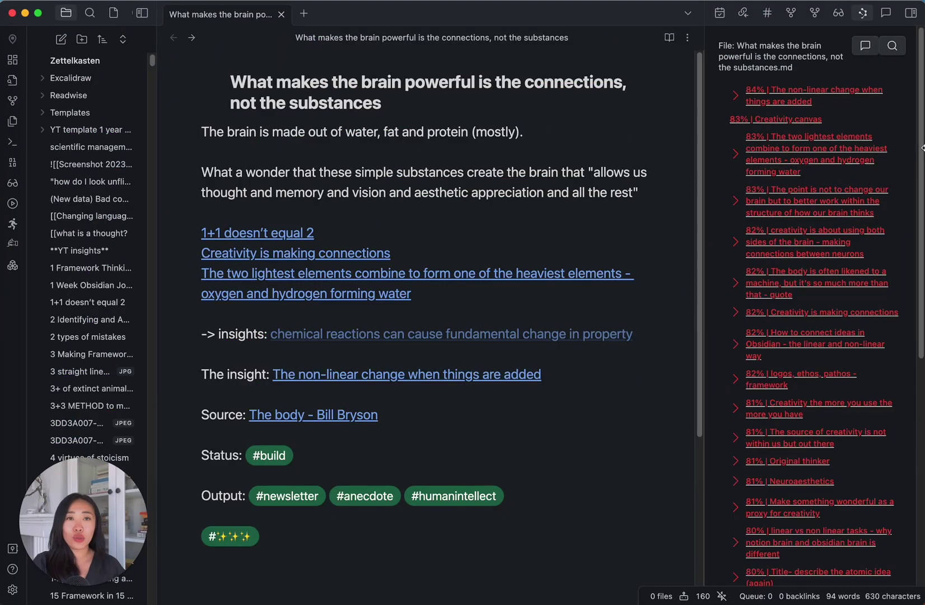
Send Smart Chat 'Summarize the key points from [[thinking in 480p vs 4k]]'
left_click(885, 15)
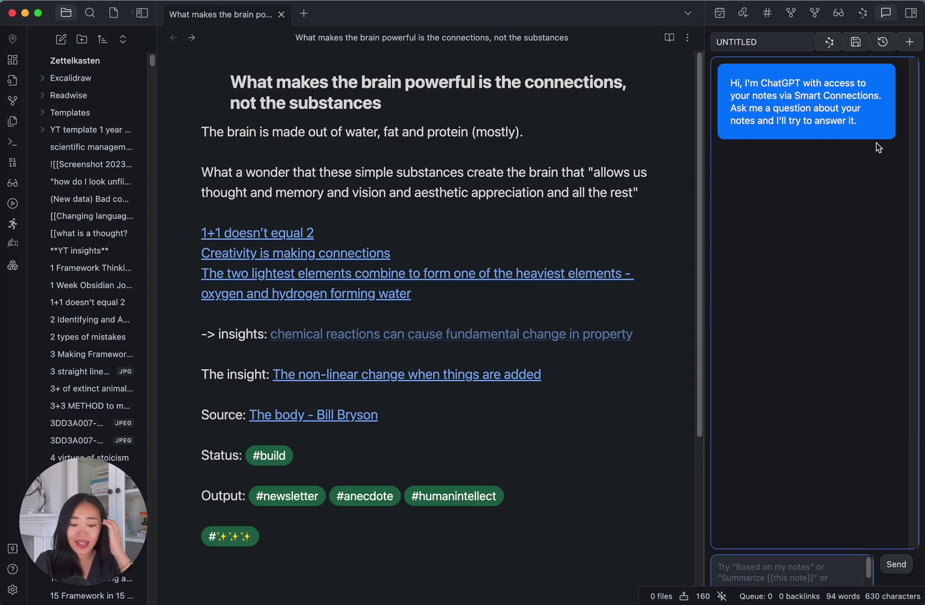
left_click(791, 568)
type("Rewrite")
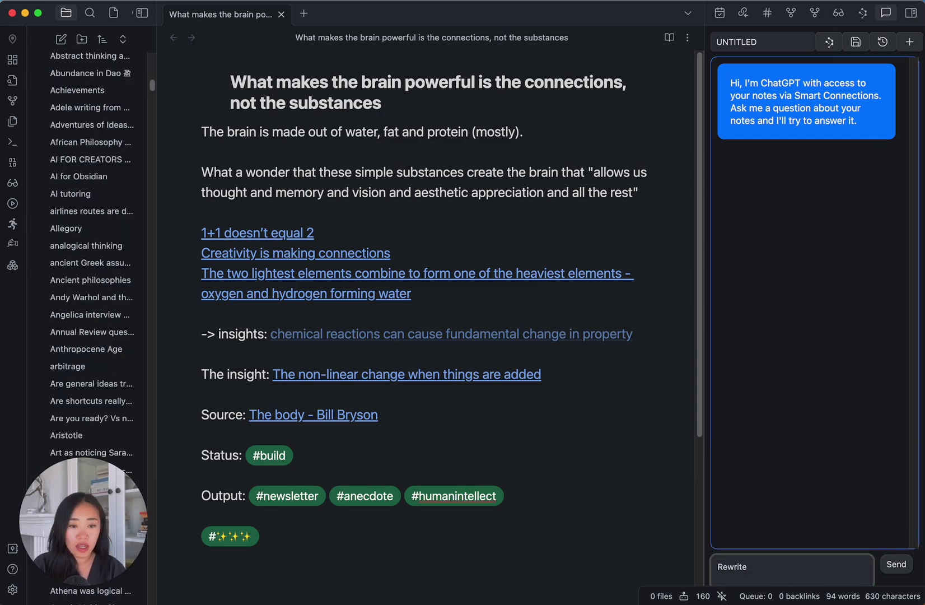
key("BackSpace")
key("BackSpace")
key("BackSpace")
type("Summarize th")
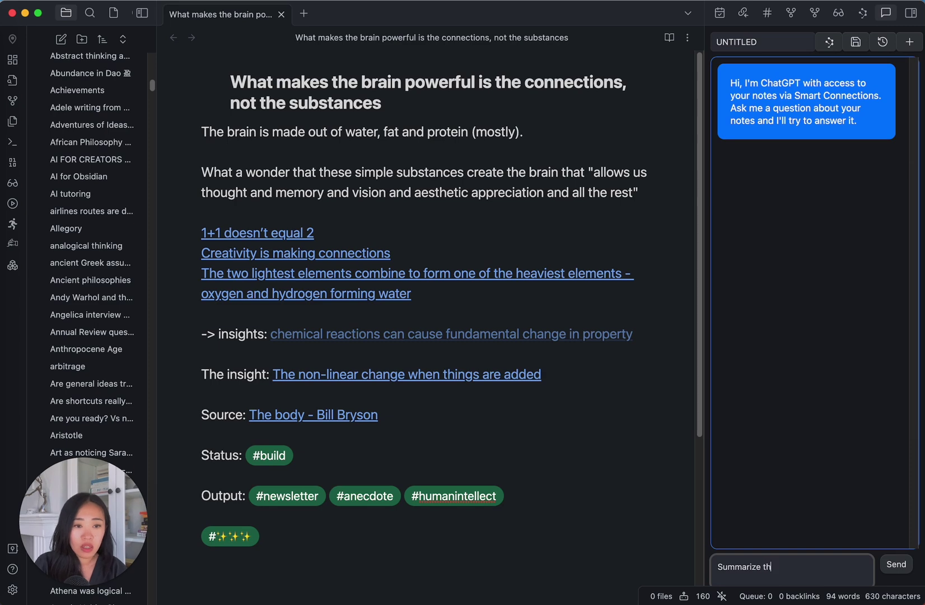
type("e key points from")
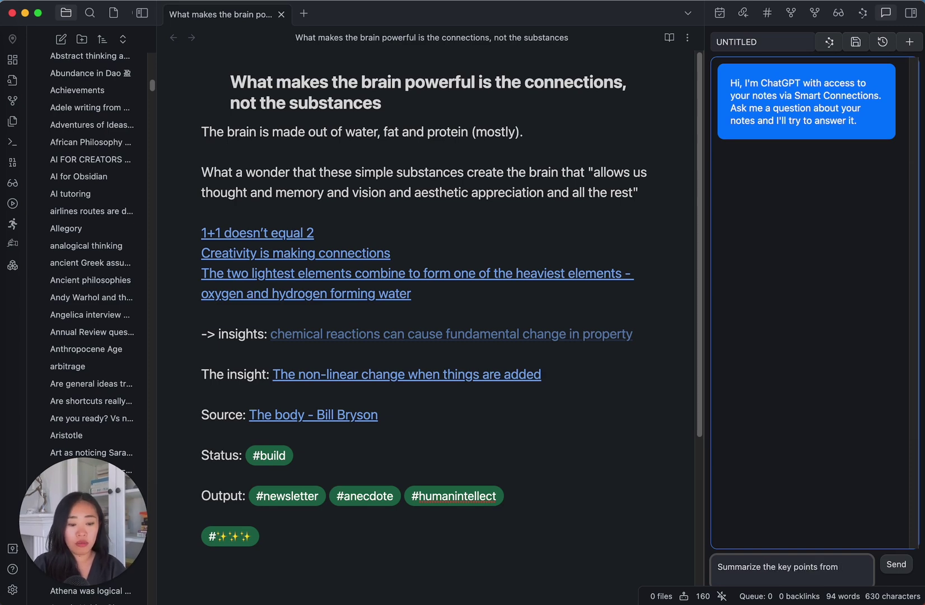
type(" [[")
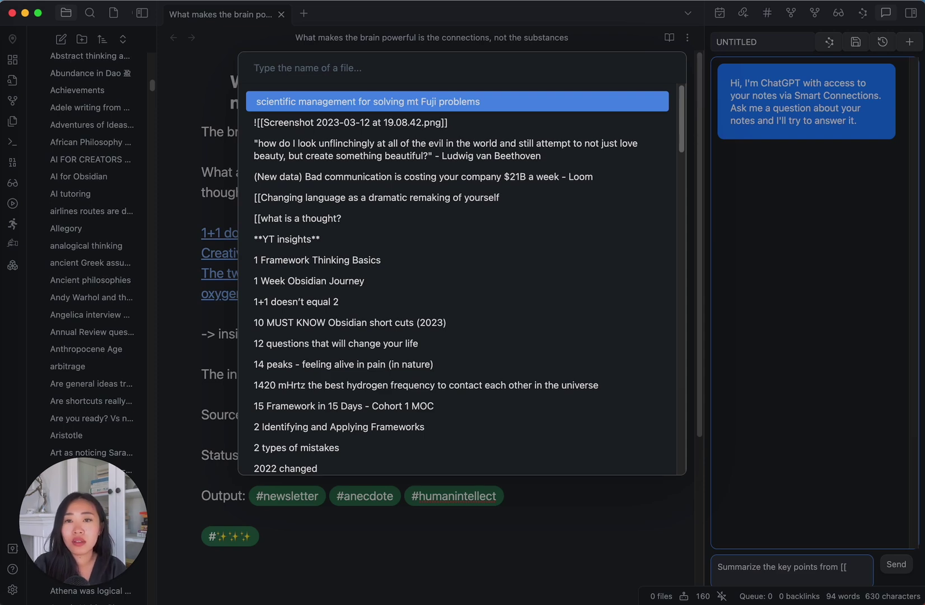
type("thinking")
key("Down")
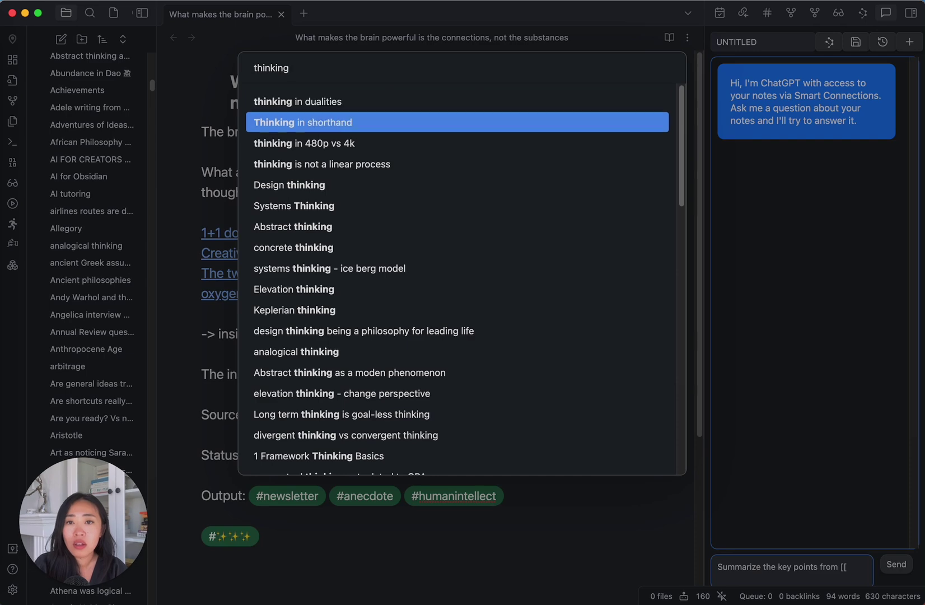
key("Down")
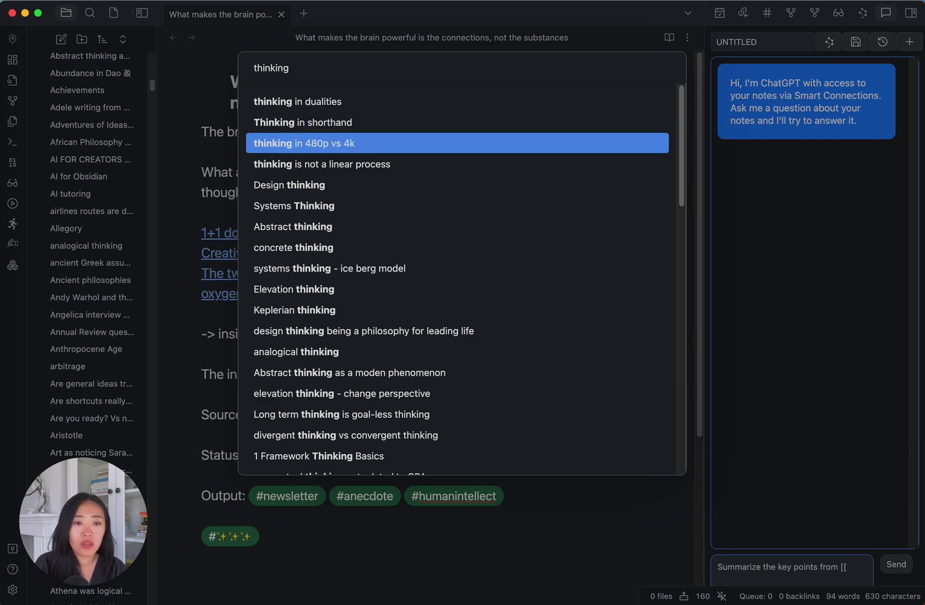
key("Return")
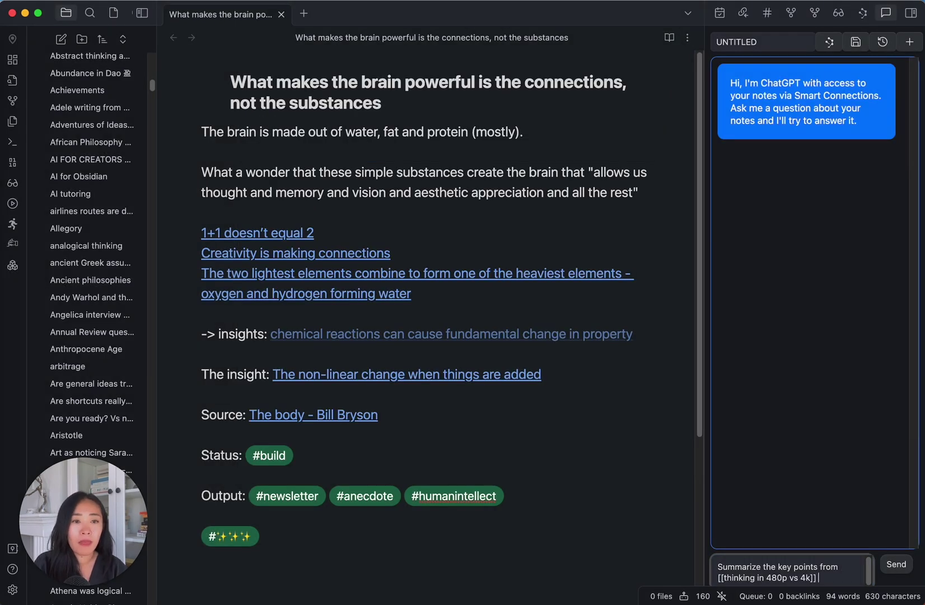
left_click(895, 564)
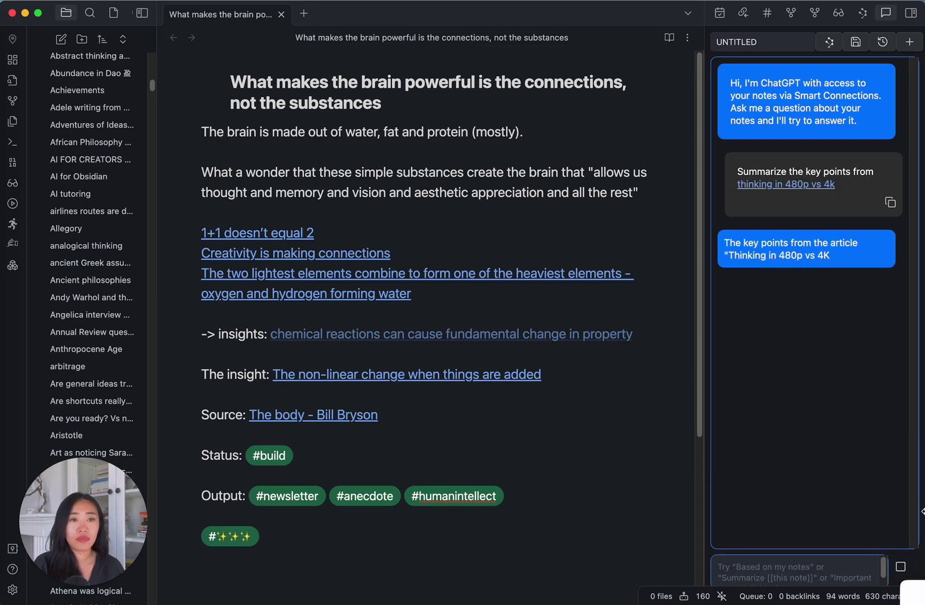
scroll(843, 428, "up", 5)
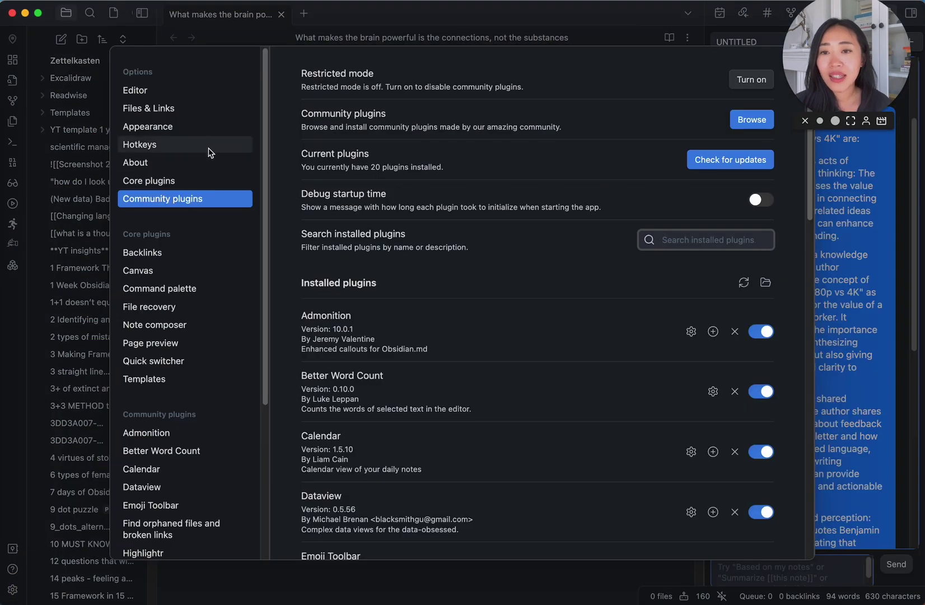
Search the community plugin catalogue for 'smart con' and open Smart Connections' settings
left_click(215, 201)
left_click(736, 118)
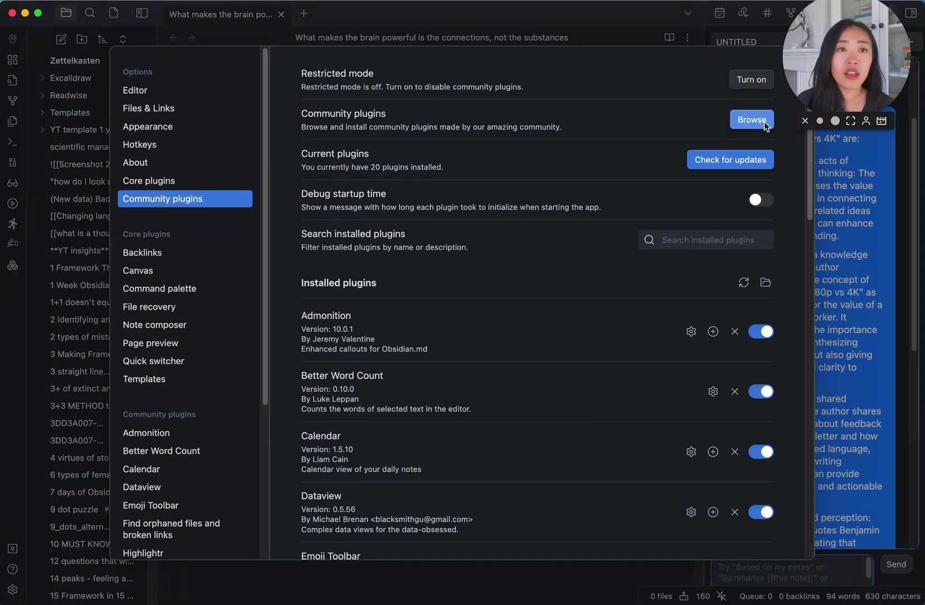
type("smart con")
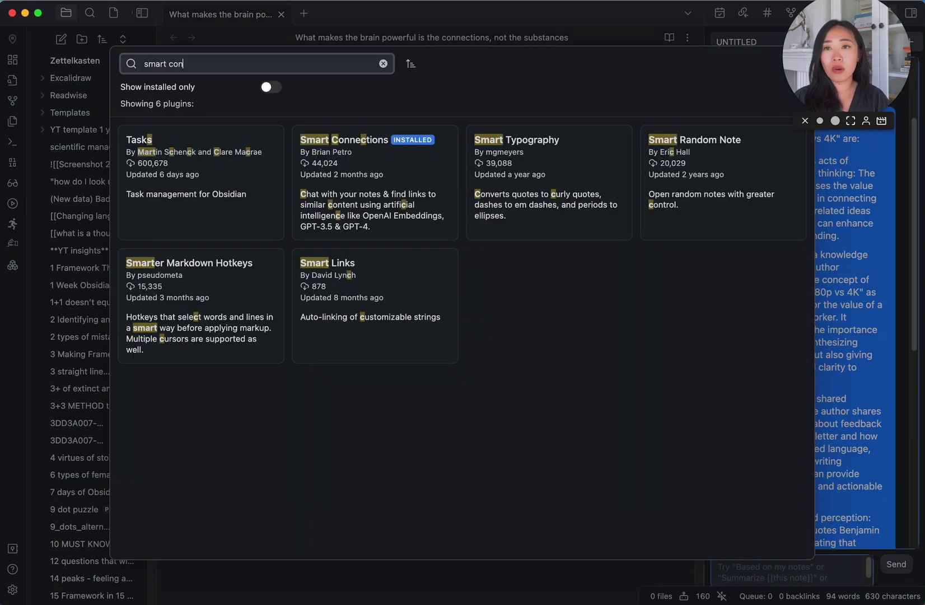
type("e")
key("BackSpace")
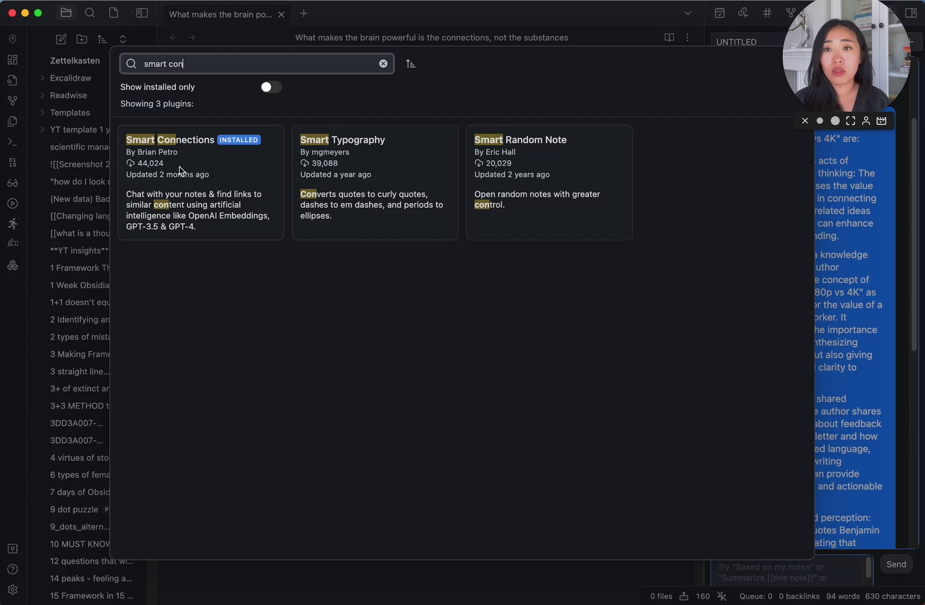
left_click(217, 186)
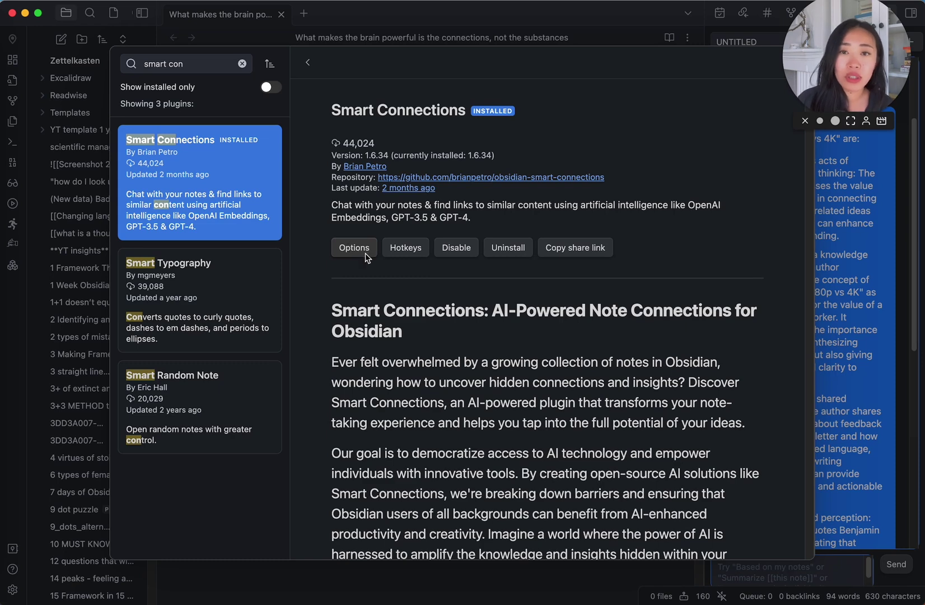
left_click(364, 250)
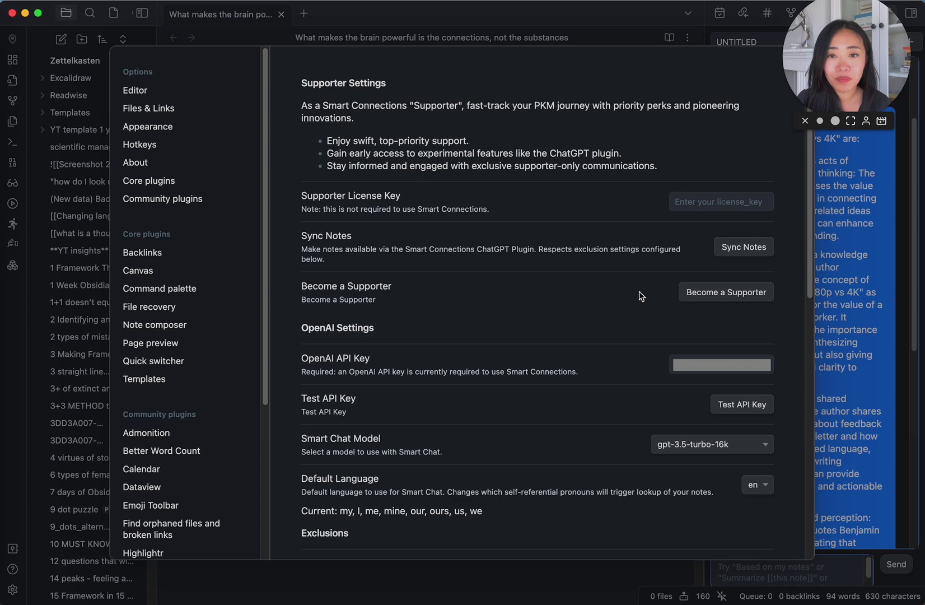
scroll(564, 217, "down", 5)
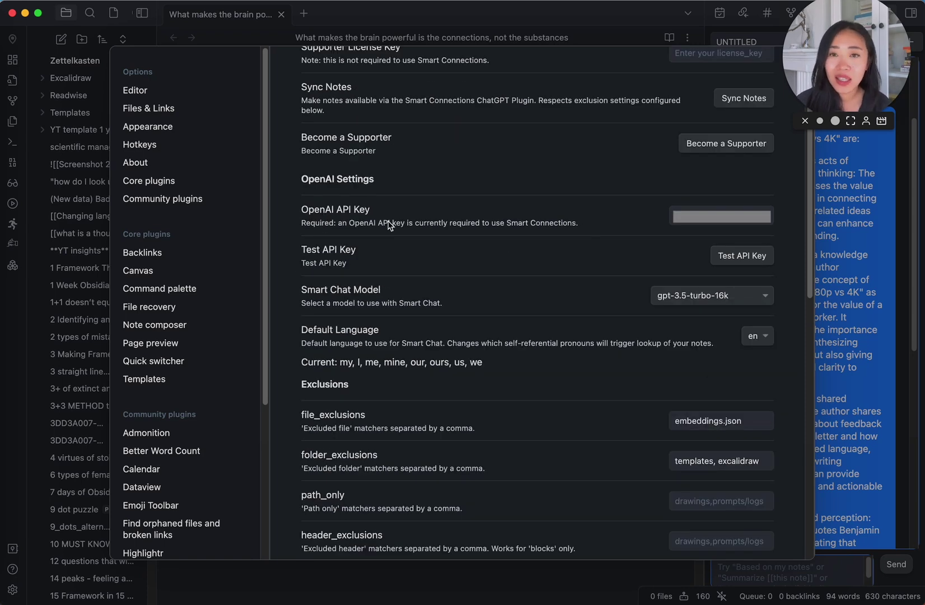
Log in to the OpenAI API platform and reach the API keys page
left_click(22, 72)
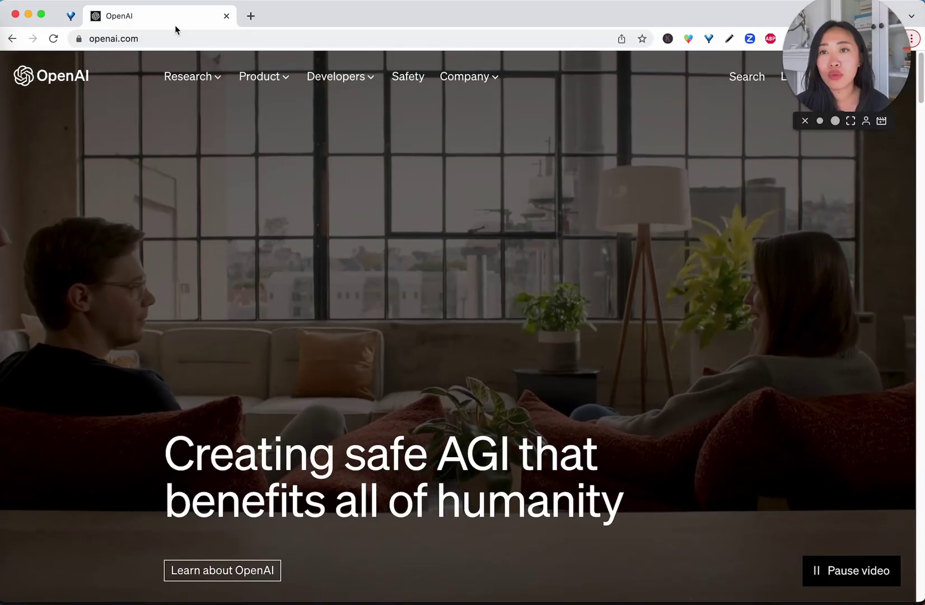
left_click_drag(860, 40, 860, 260)
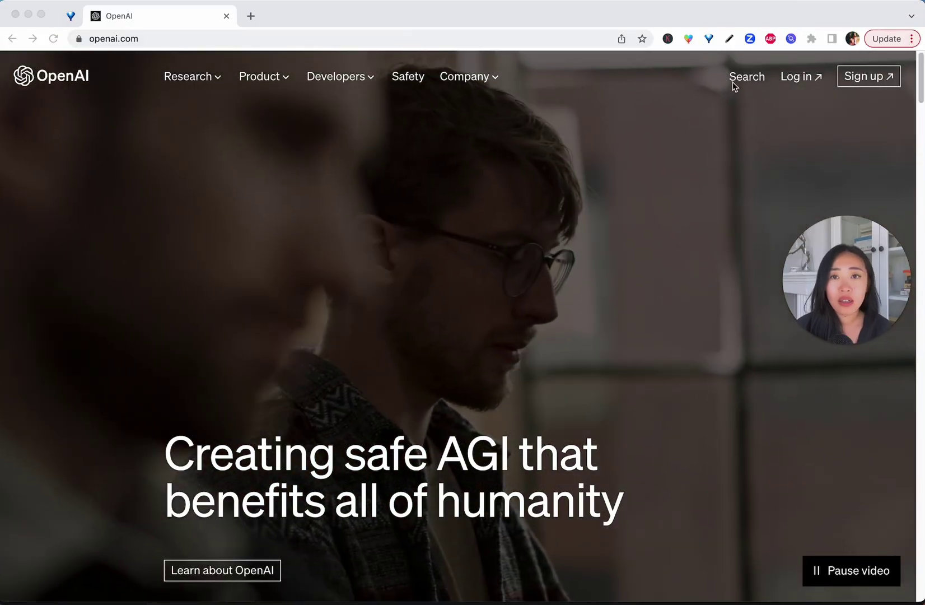
left_click(800, 77)
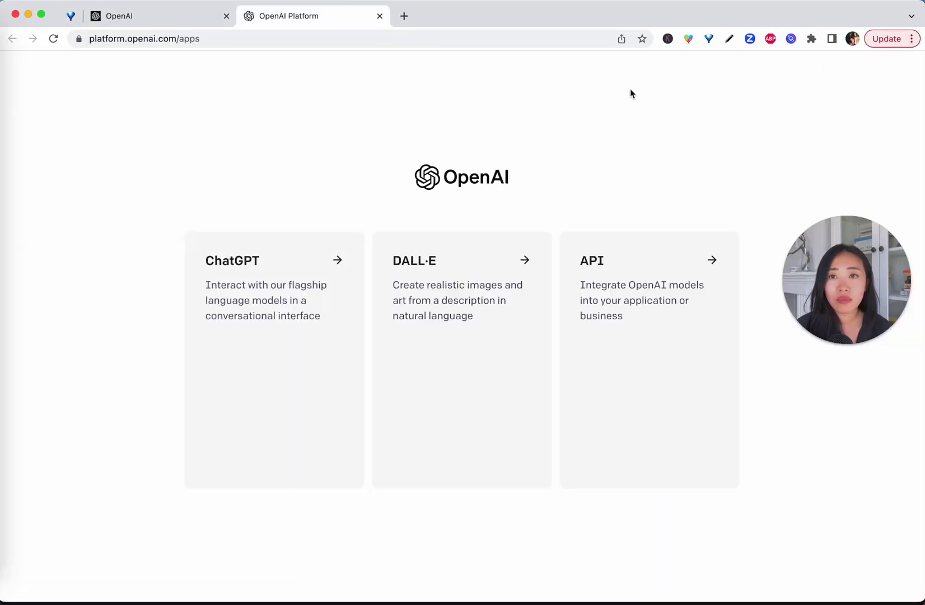
left_click(646, 275)
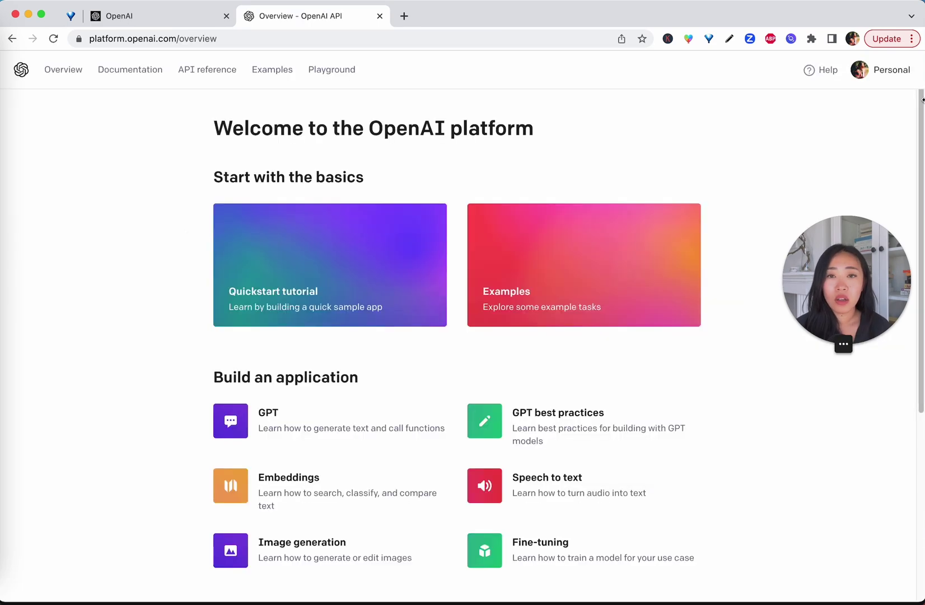
left_click(902, 71)
left_click(858, 171)
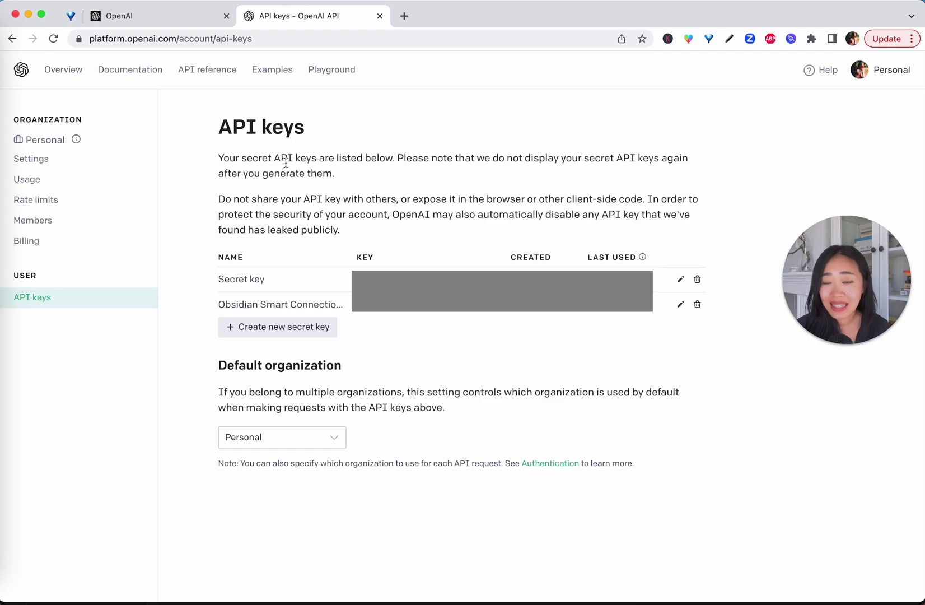
Create a new secret key, copy it, and return to Obsidian
left_click(266, 335)
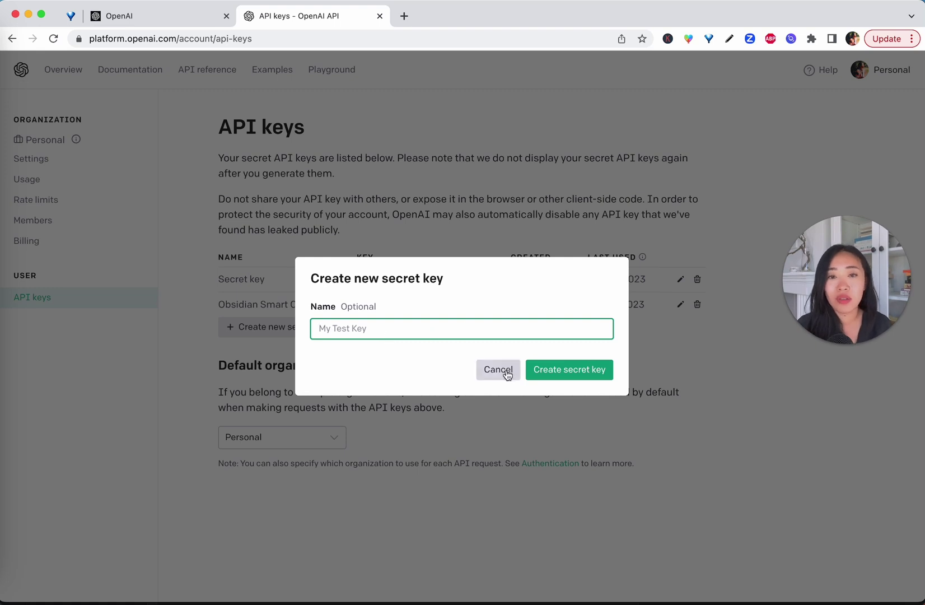
left_click(545, 374)
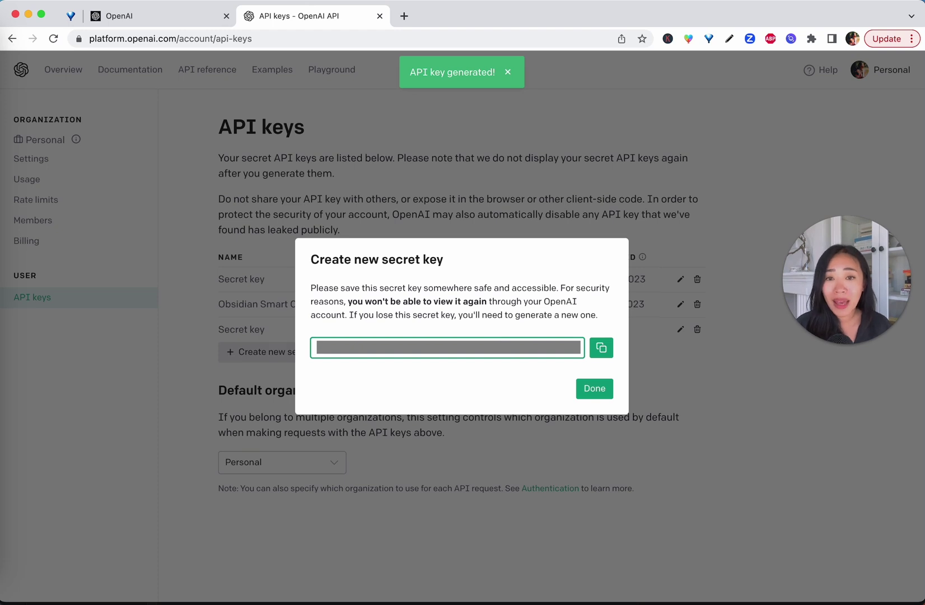
left_click(602, 349)
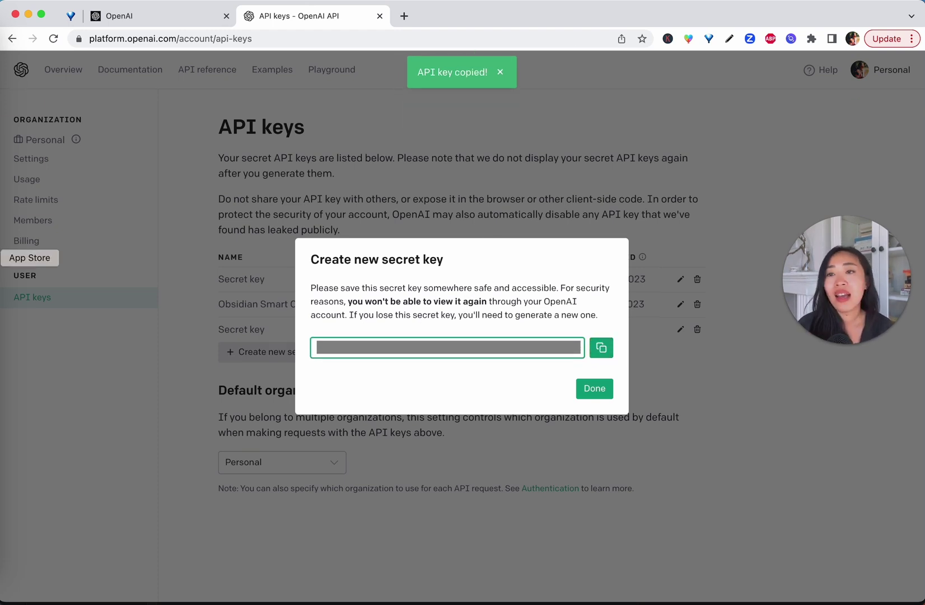
left_click(0, 319)
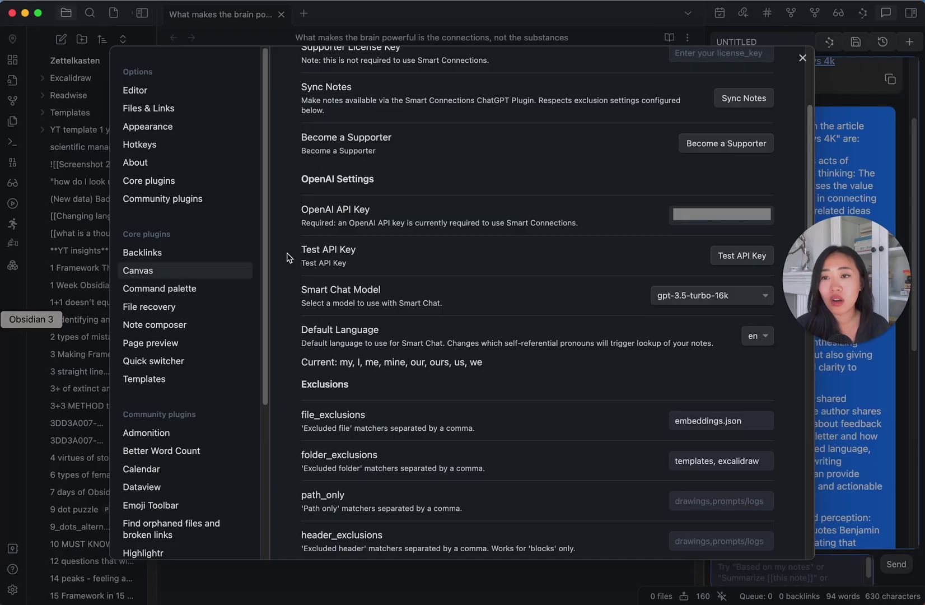
Paste the key into OpenAI API Key, confirm it tests valid, and dismiss the new-key dialog
left_click(721, 217)
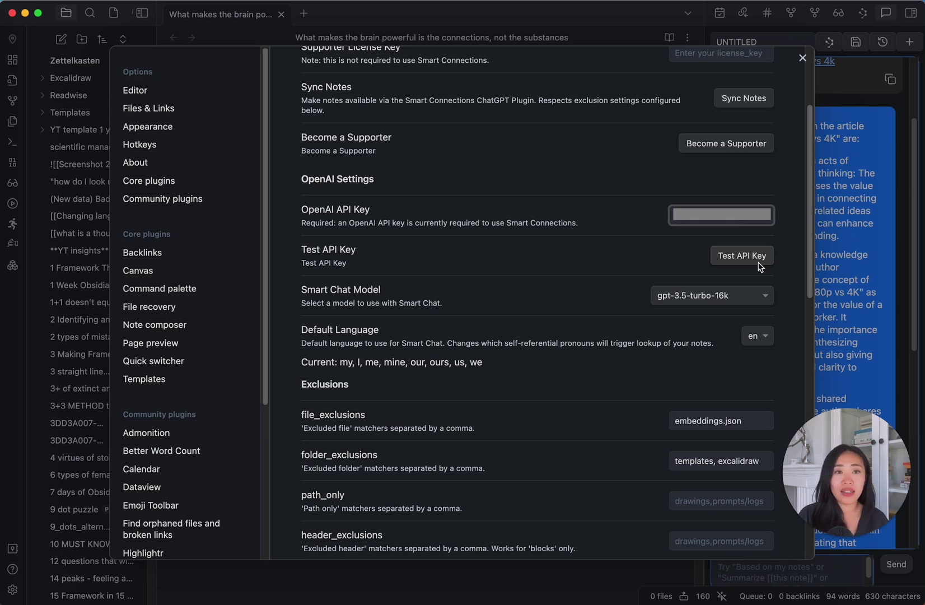
left_click(758, 263)
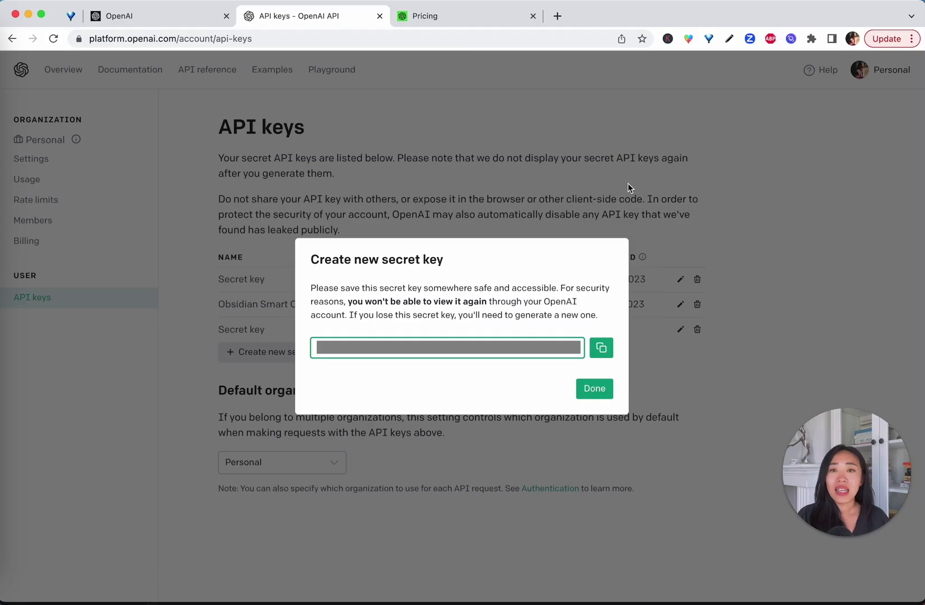
left_click(628, 187)
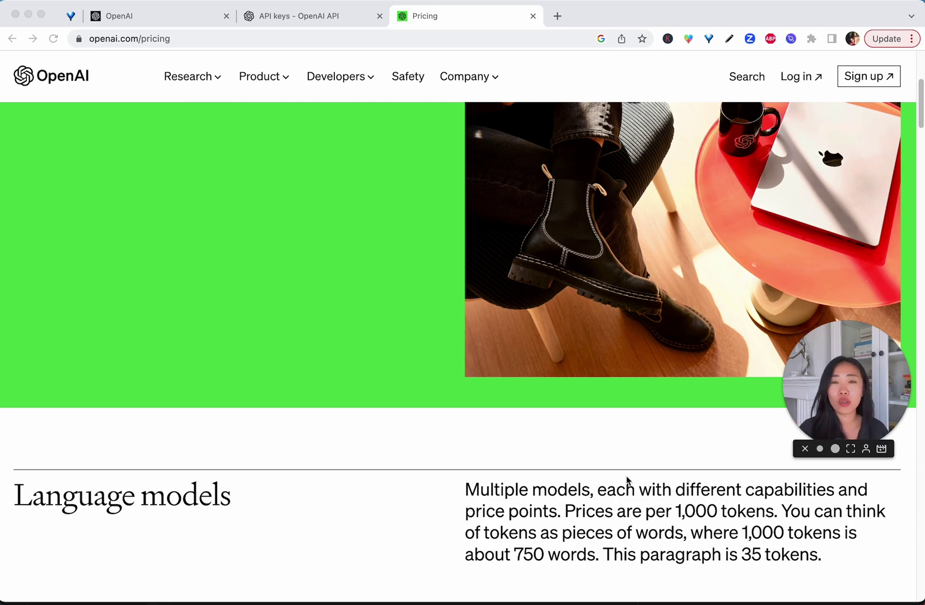
scroll(635, 504, "down", 3)
scroll(634, 504, "down", 5)
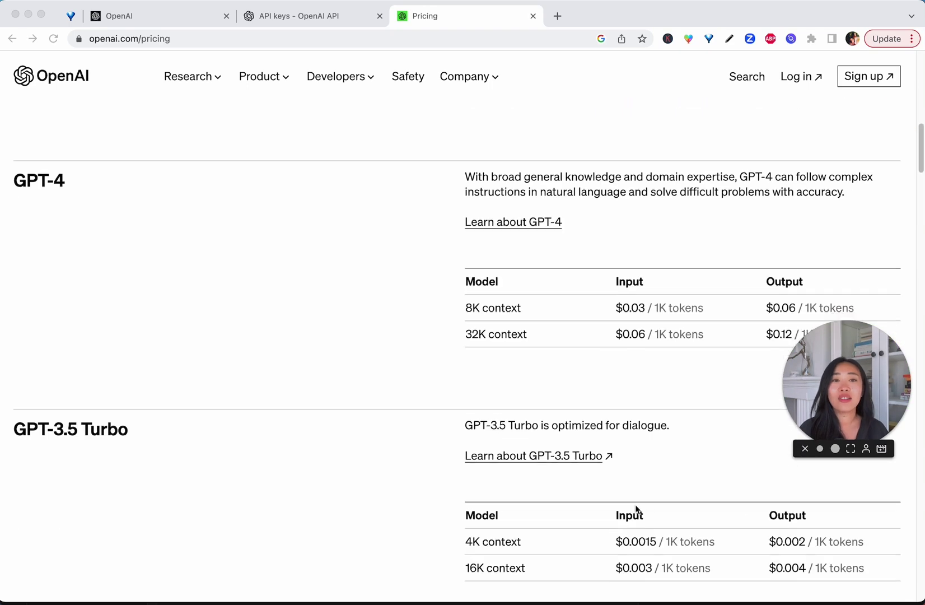
scroll(635, 509, "down", 1)
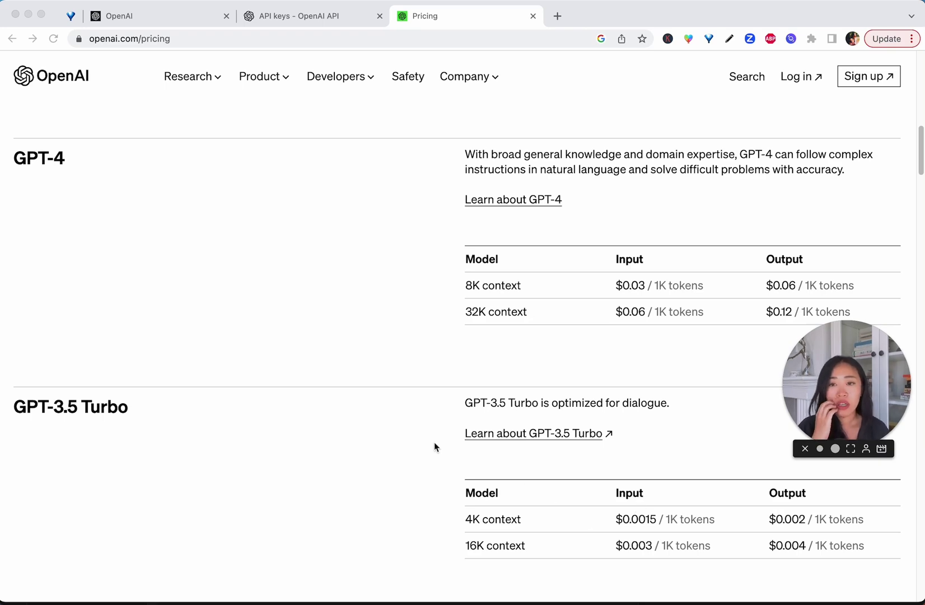
scroll(116, 263, "down", 5)
scroll(113, 318, "down", 2)
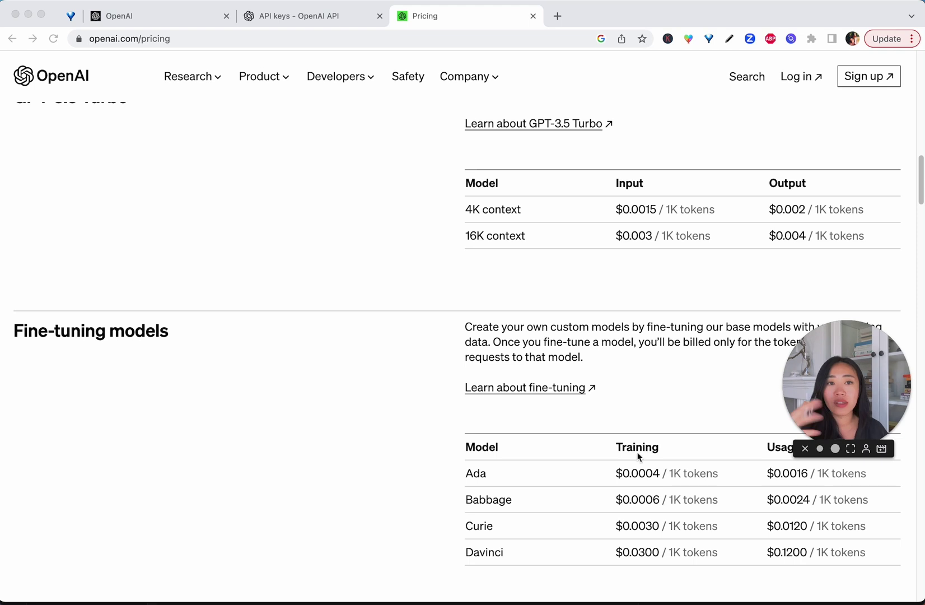
scroll(638, 458, "up", 1)
scroll(248, 449, "up", 3)
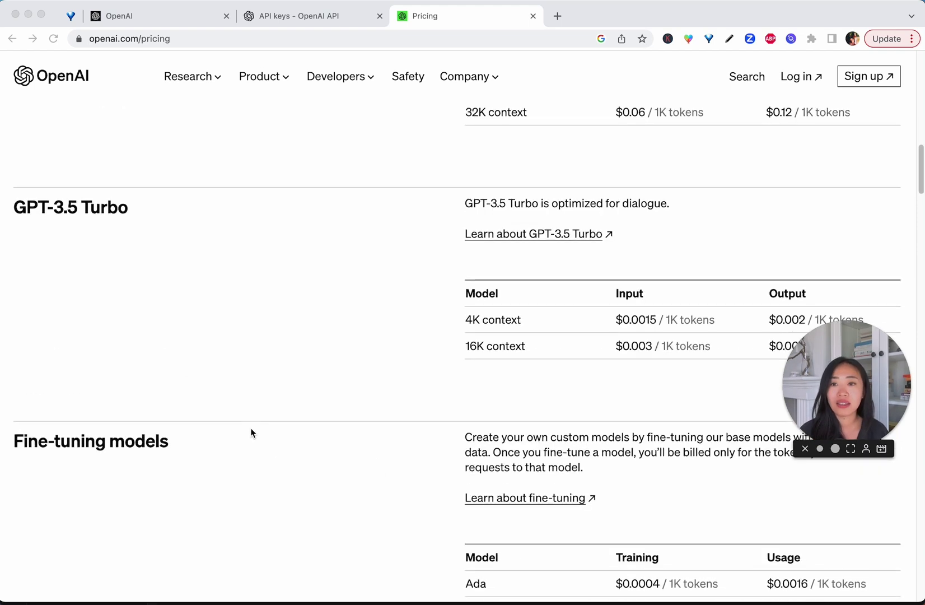
scroll(209, 289, "down", 2)
scroll(206, 292, "down", 1)
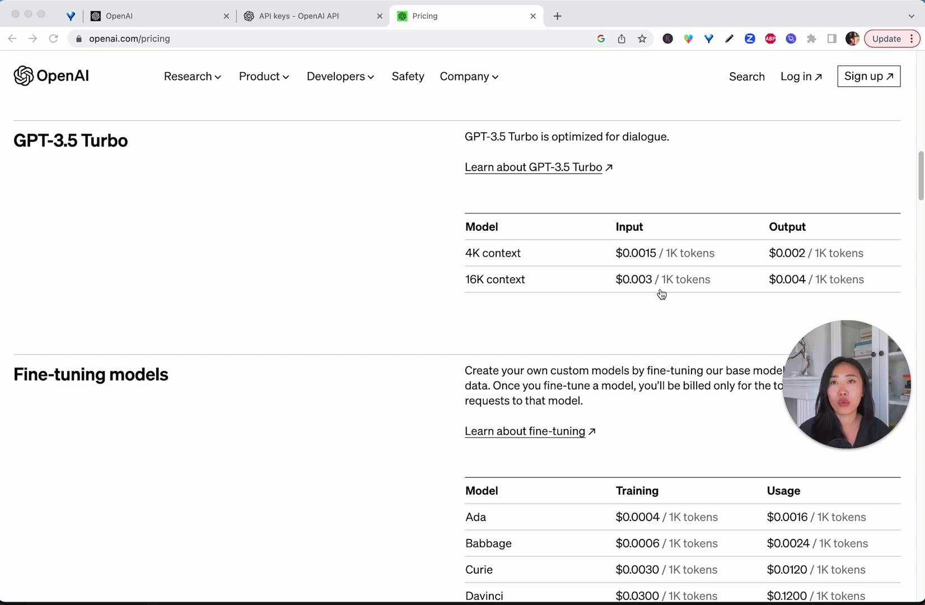
scroll(592, 347, "up", 1)
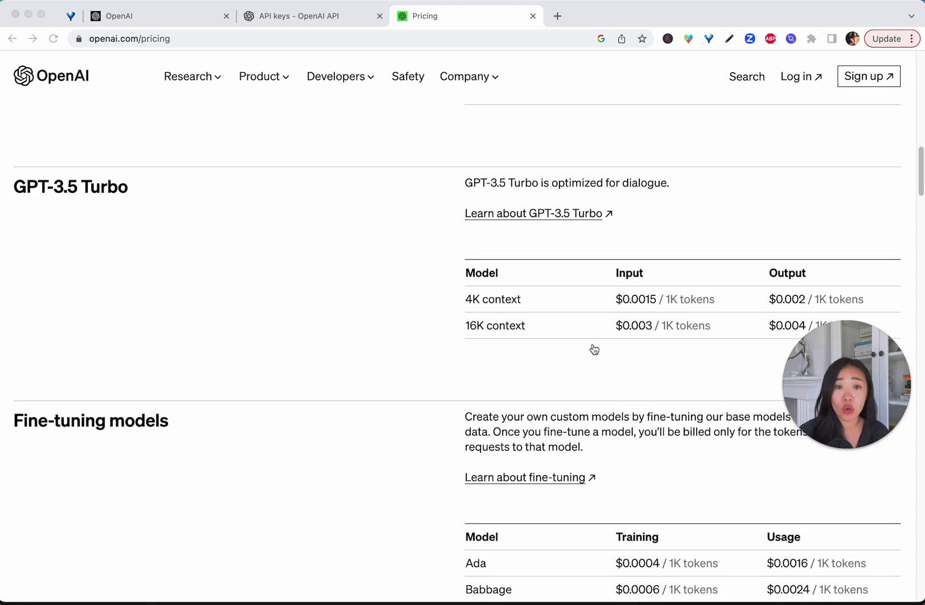
scroll(595, 347, "up", 2)
scroll(600, 347, "up", 3)
scroll(750, 205, "up", 1)
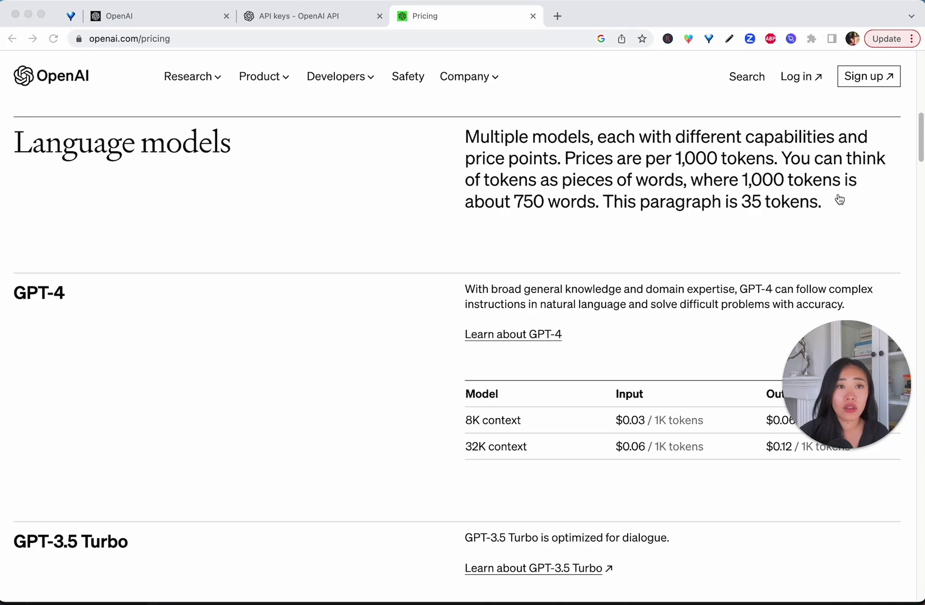
Highlight the paragraph explaining token pricing on OpenAI's Language models pricing page
mouse_move(457, 138)
left_mouse_down()
mouse_move(840, 217)
mouse_move(827, 206)
left_mouse_up()
Go from the API keys page to the Billing usage limits page
key("ctrl+shift+Tab")
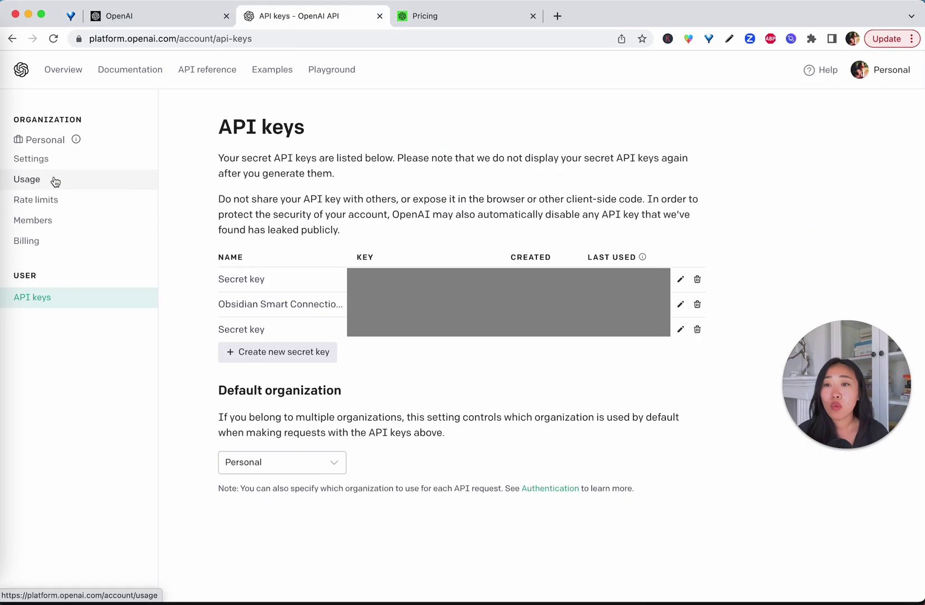
left_click(54, 240)
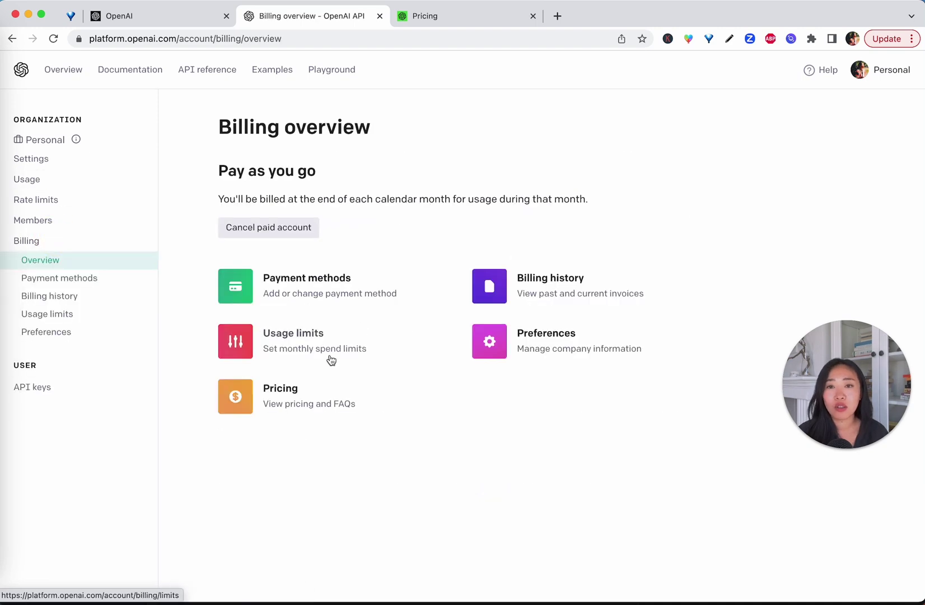
left_click(287, 349)
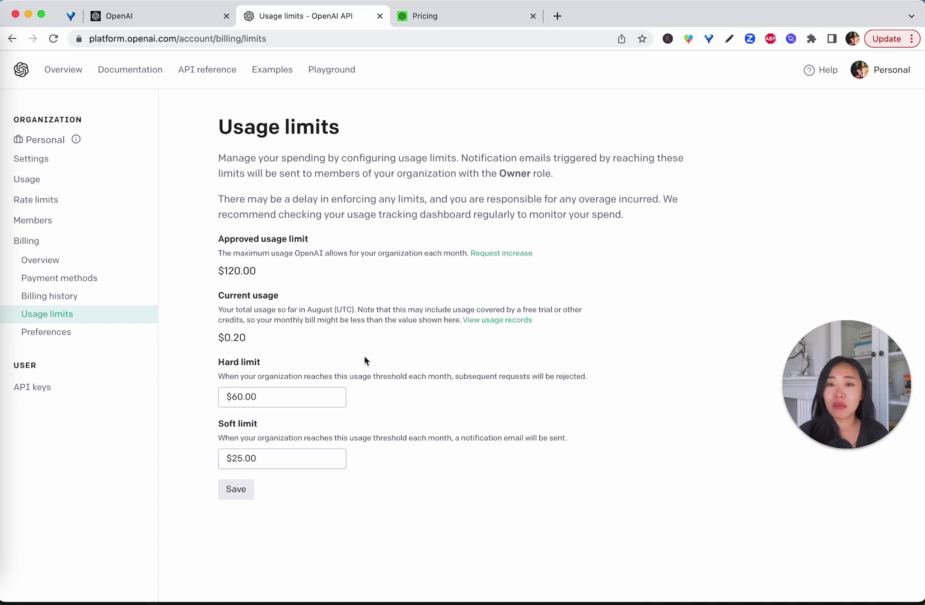
Change the soft limit from $25.00 to $5.00 and the hard limit from $60.00 to $10.00
left_click_drag(276, 340, 177, 339)
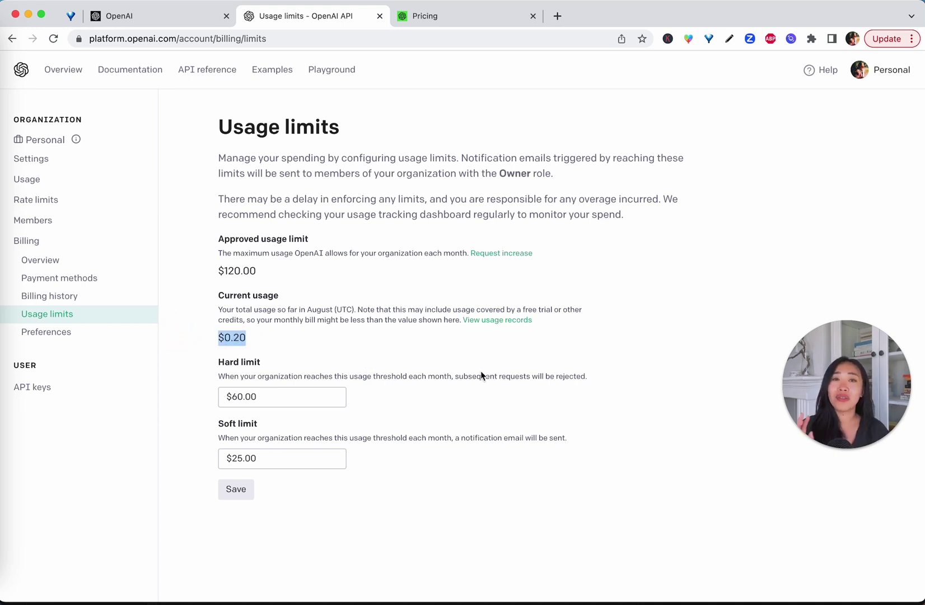
left_click(320, 395)
left_click_drag(287, 462, 204, 461)
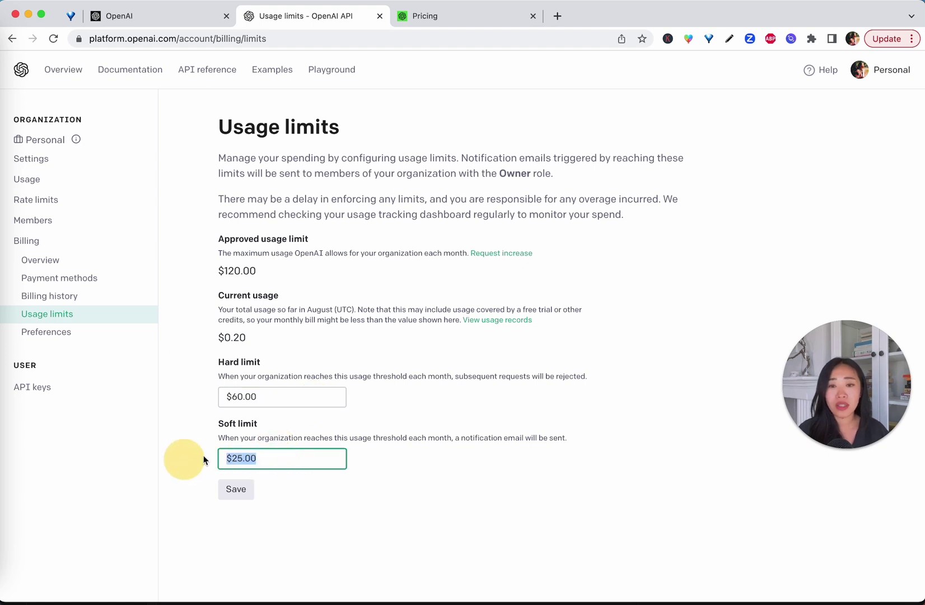
left_click(346, 460)
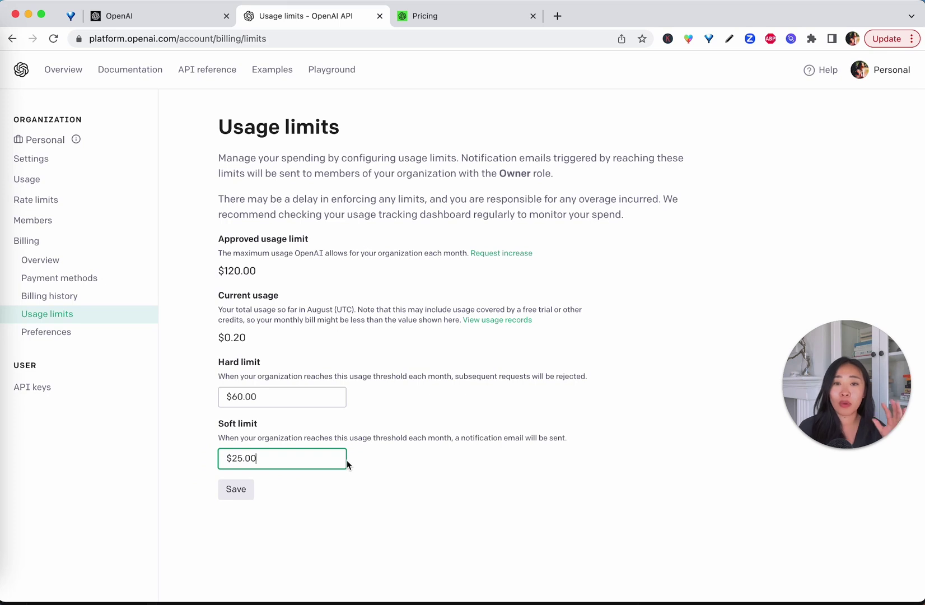
left_click(302, 394)
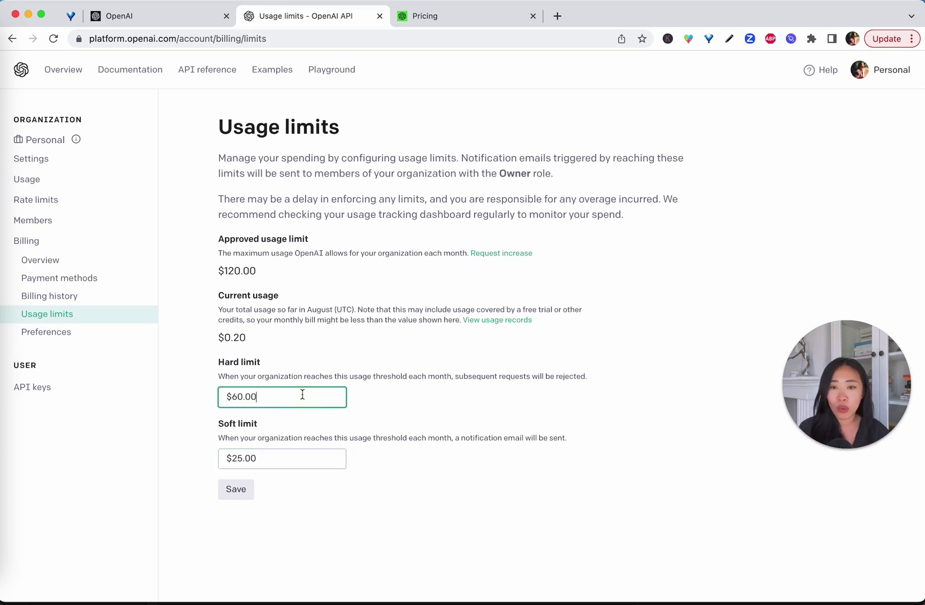
left_click_drag(302, 394, 176, 381)
left_click(279, 398)
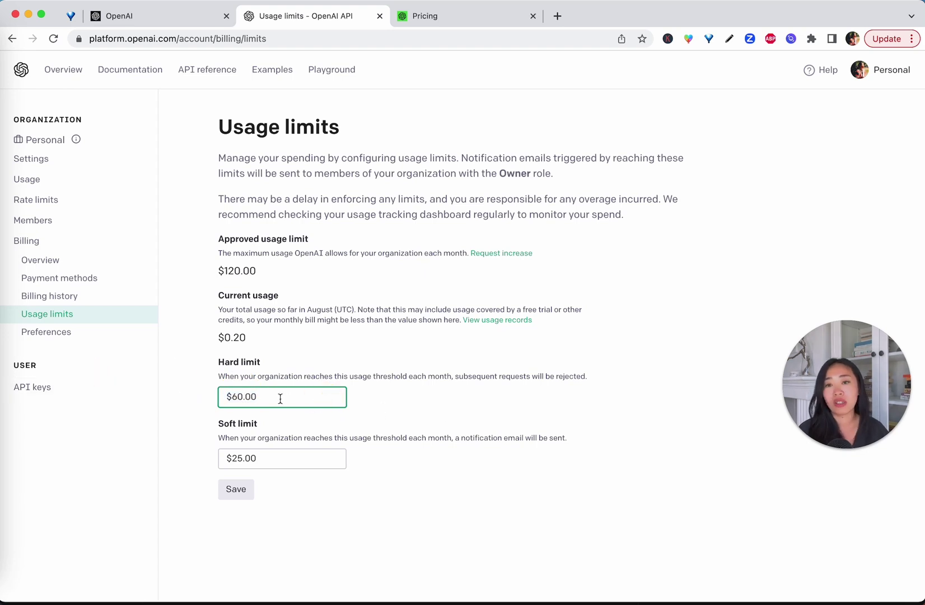
left_click_drag(293, 453, 41, 437)
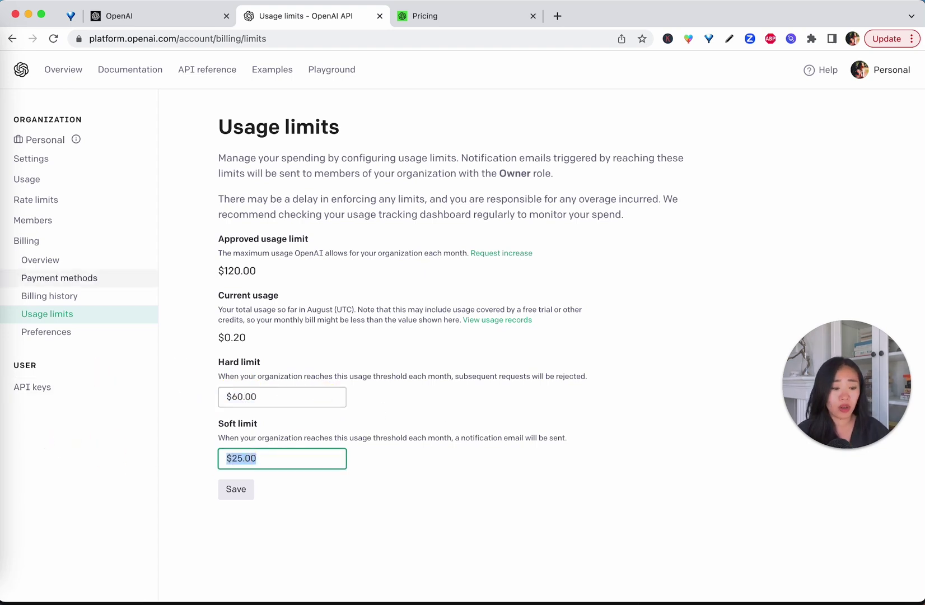
type("5")
left_click_drag(282, 392, 3, 381)
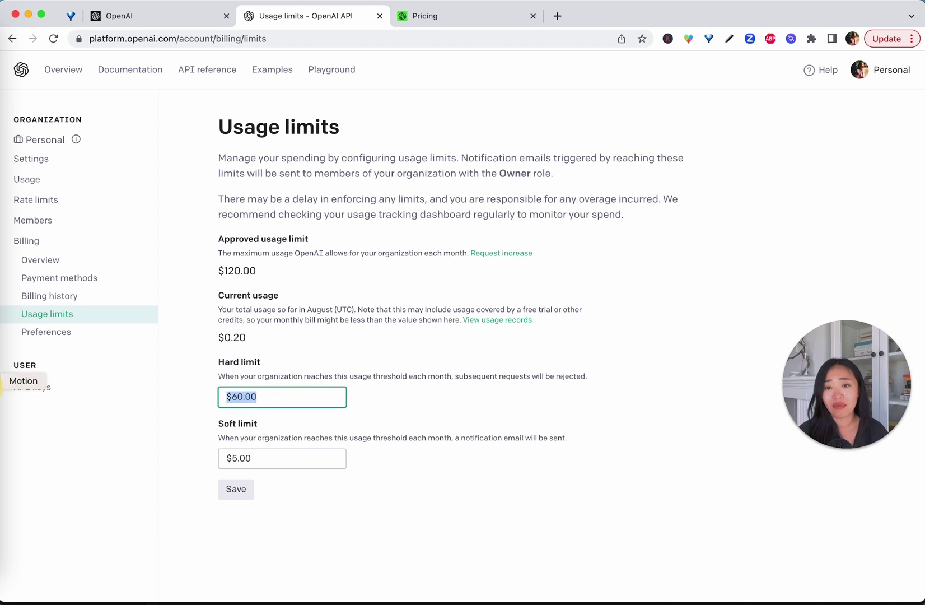
type("10")
left_click(534, 511)
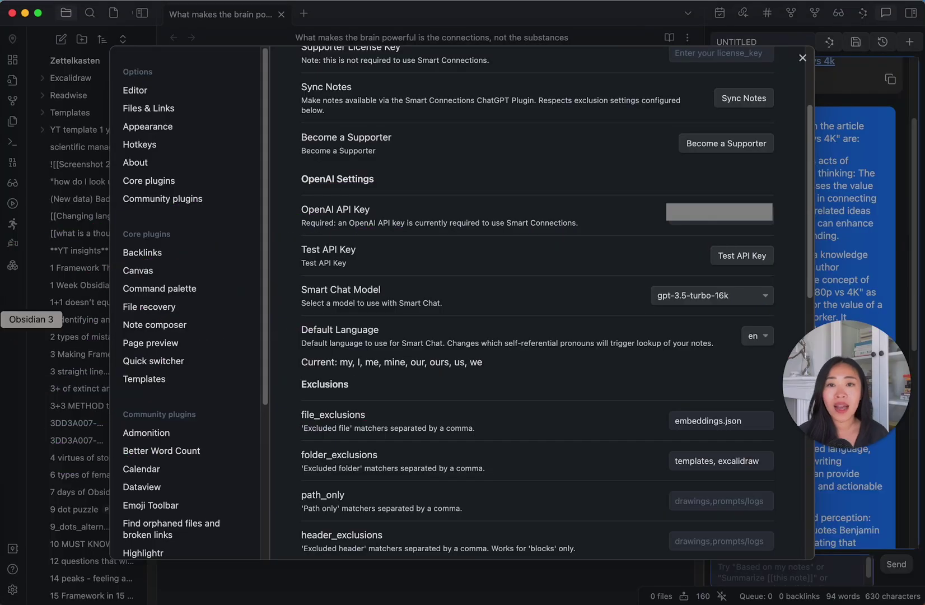
left_click(755, 294)
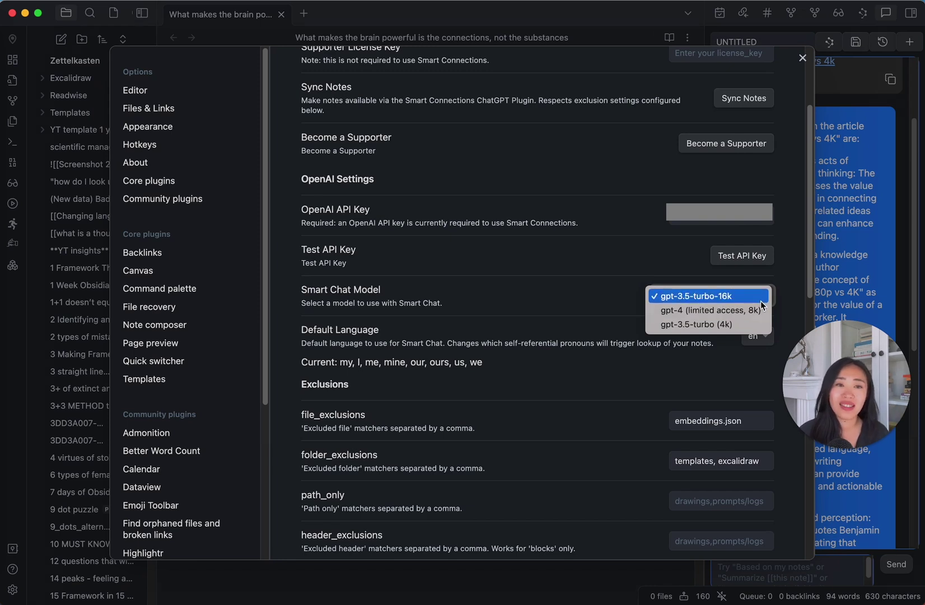
left_click(758, 300)
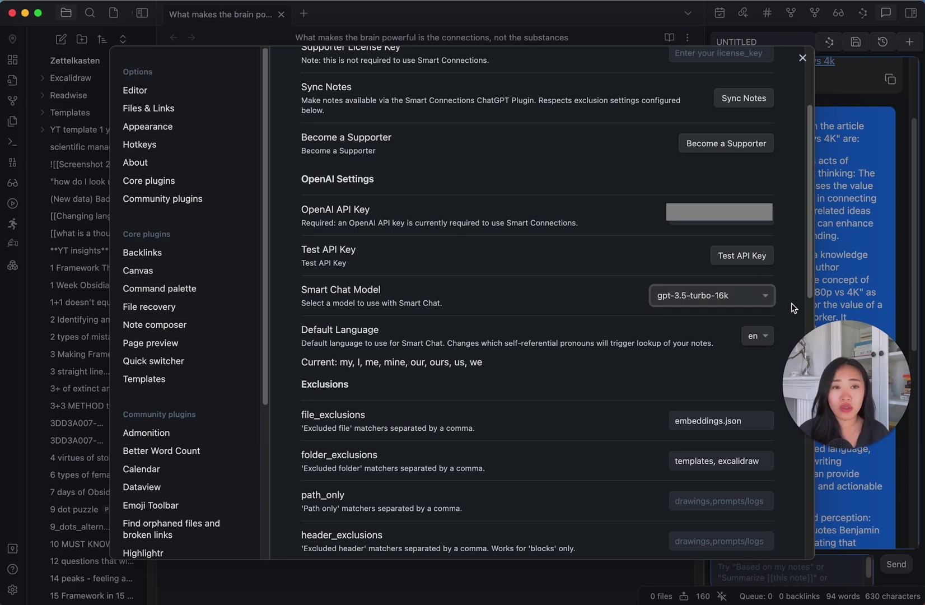
scroll(791, 307, "down", 1)
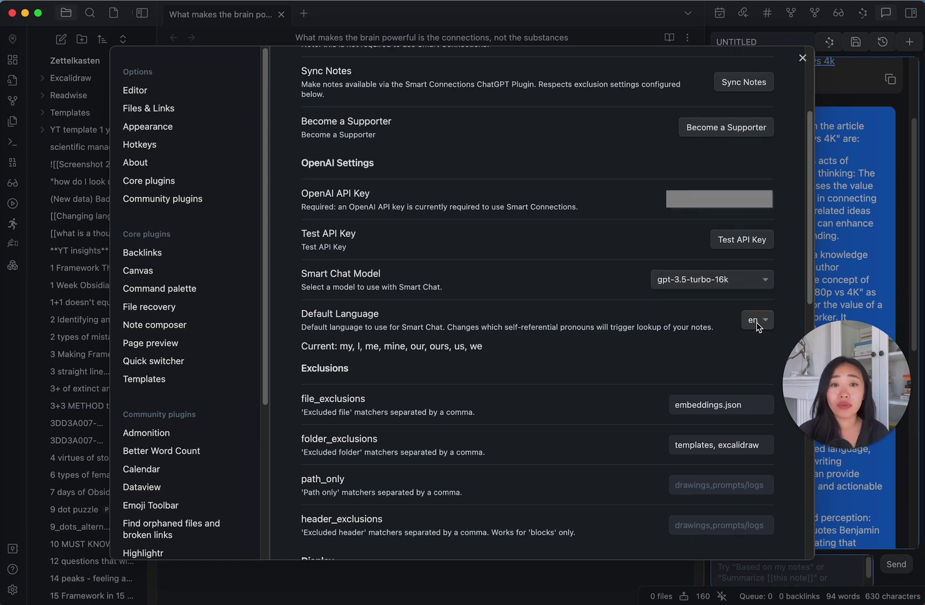
left_click(757, 326)
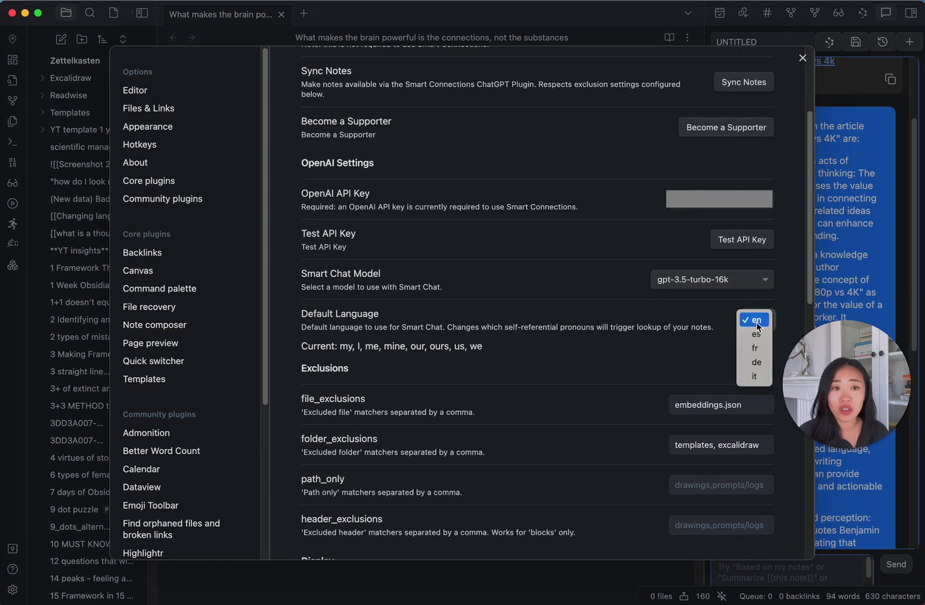
left_click(791, 316)
scroll(787, 326, "down", 2)
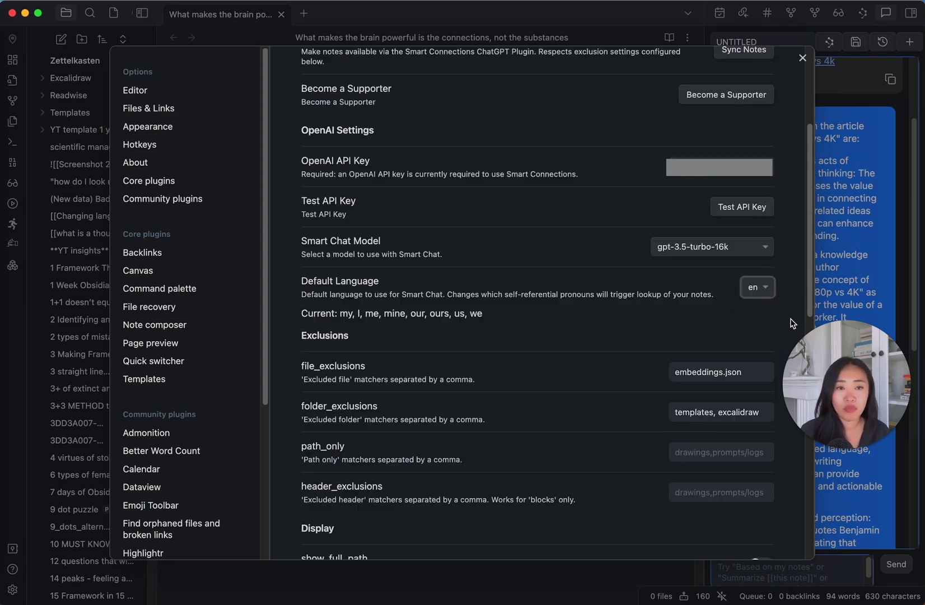
scroll(322, 334, "down", 3)
scroll(365, 304, "down", 4)
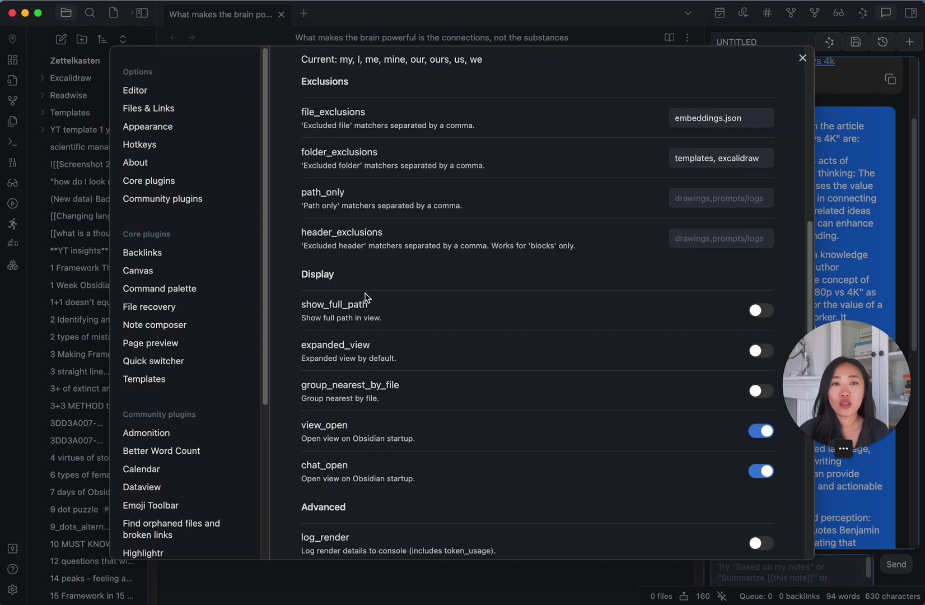
scroll(383, 231, "up", 1)
scroll(361, 206, "up", 1)
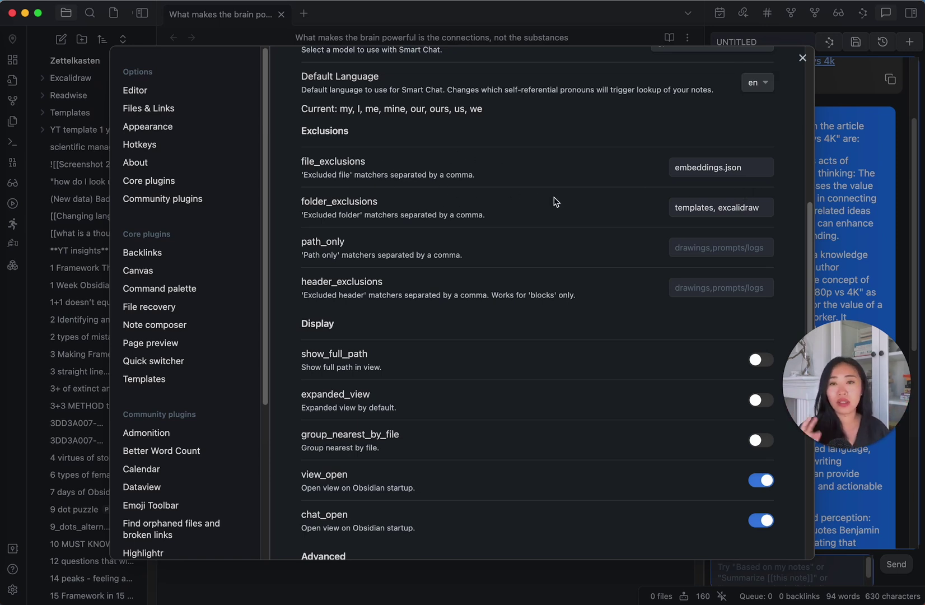
Review the embeddings.json file exclusion, leaving it unchanged
left_click(750, 164)
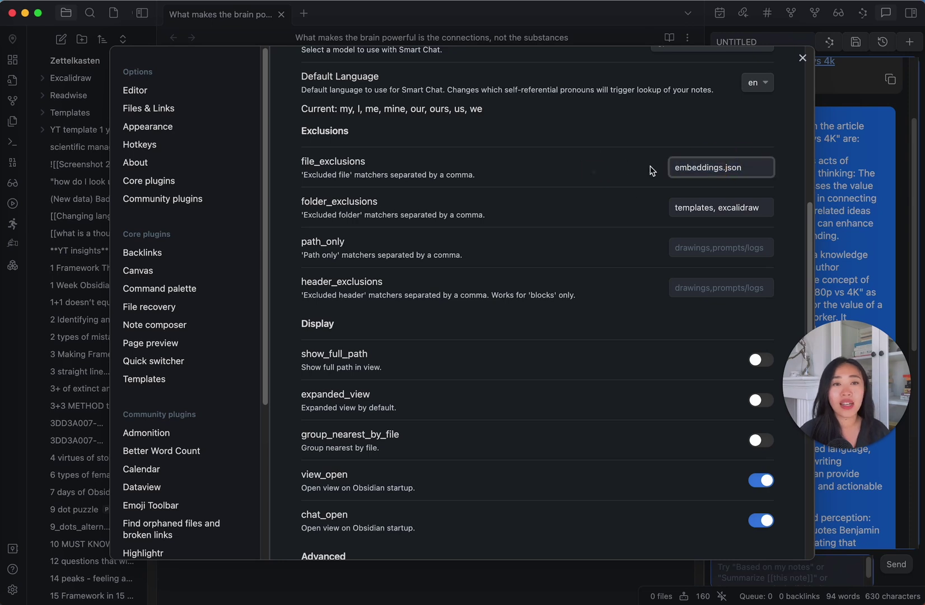
left_click(631, 201)
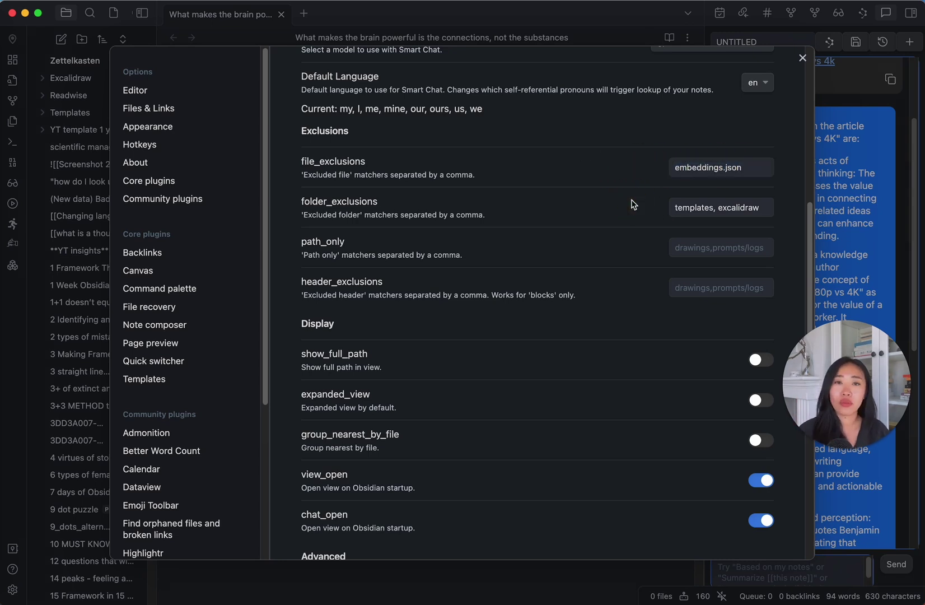
left_click(333, 210)
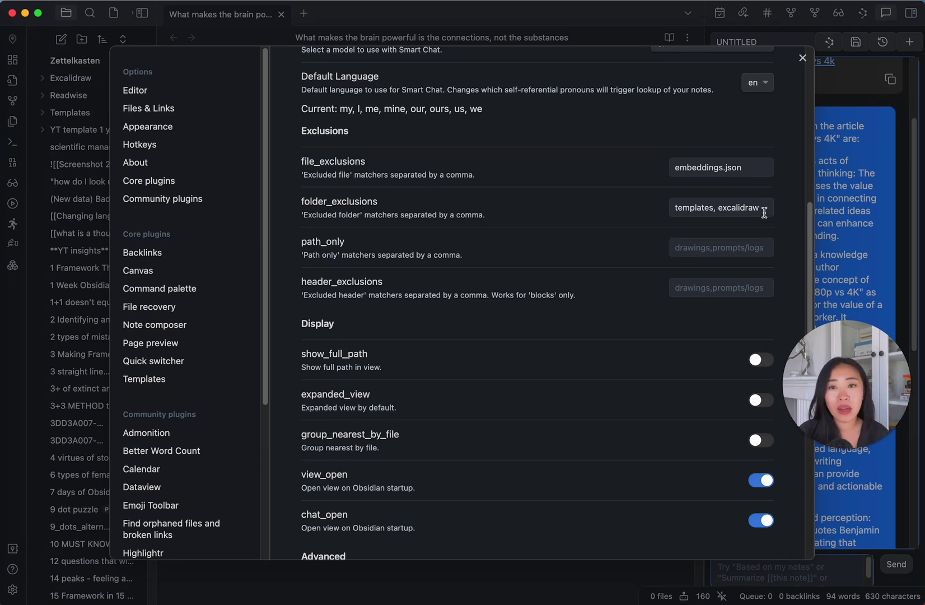
scroll(673, 342, "down", 3)
scroll(371, 262, "down", 7)
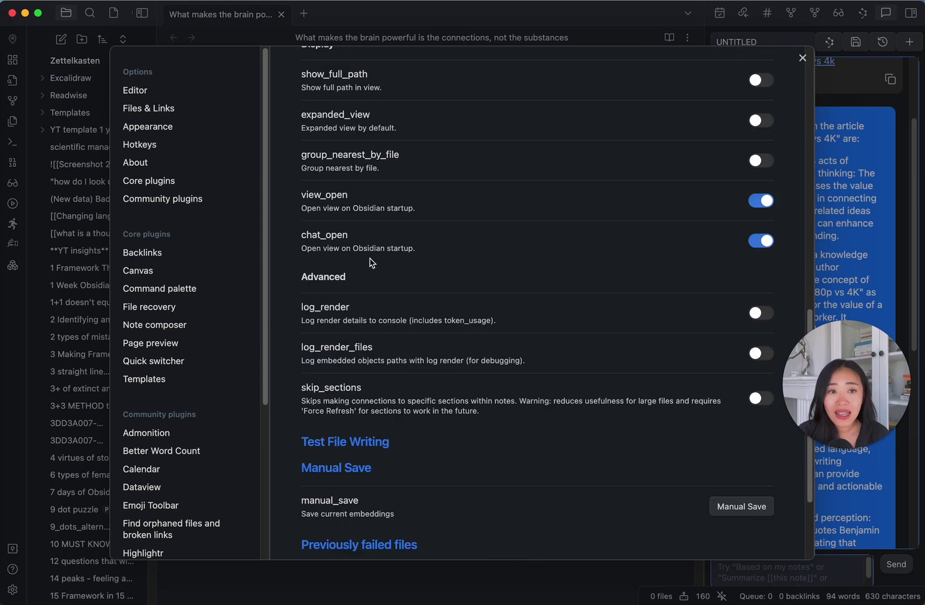
scroll(372, 263, "up", 6)
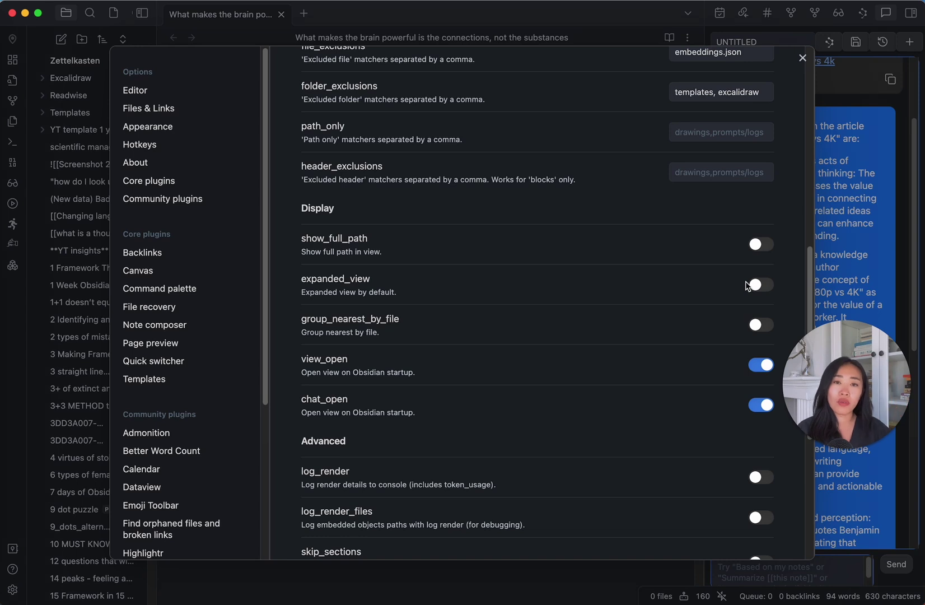
Toggle expanded view on and back off, then close the settings
left_click(754, 285)
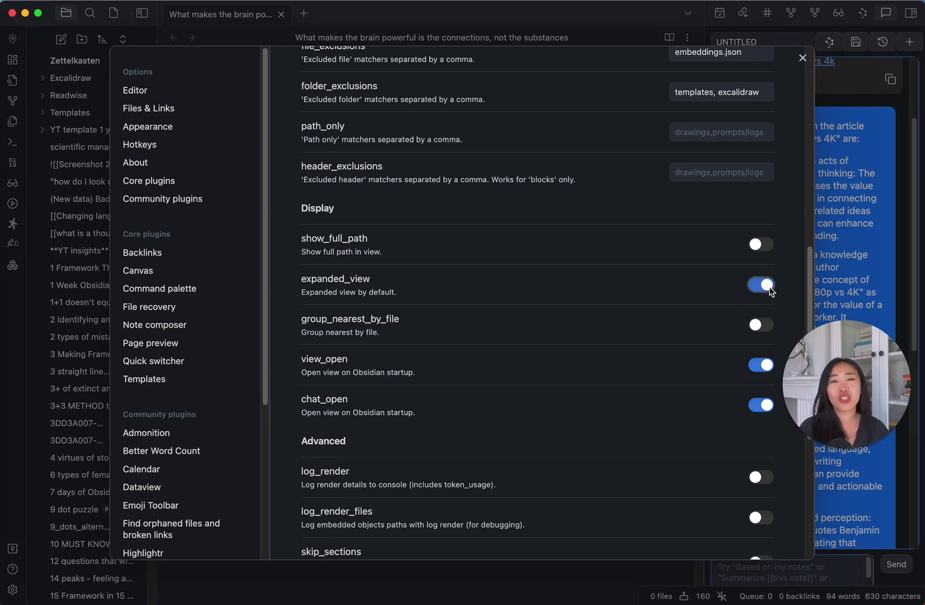
left_click(767, 287)
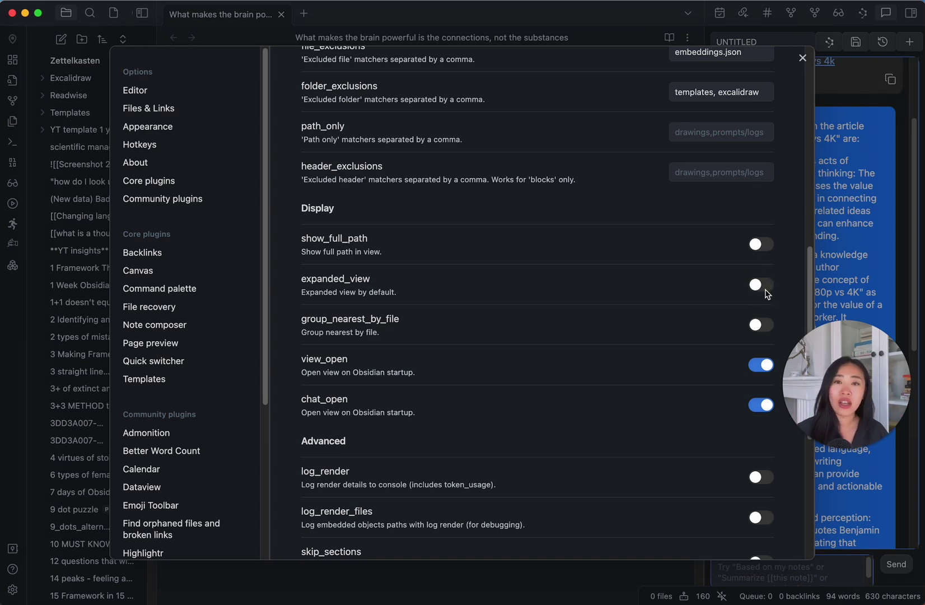
scroll(666, 382, "down", 2)
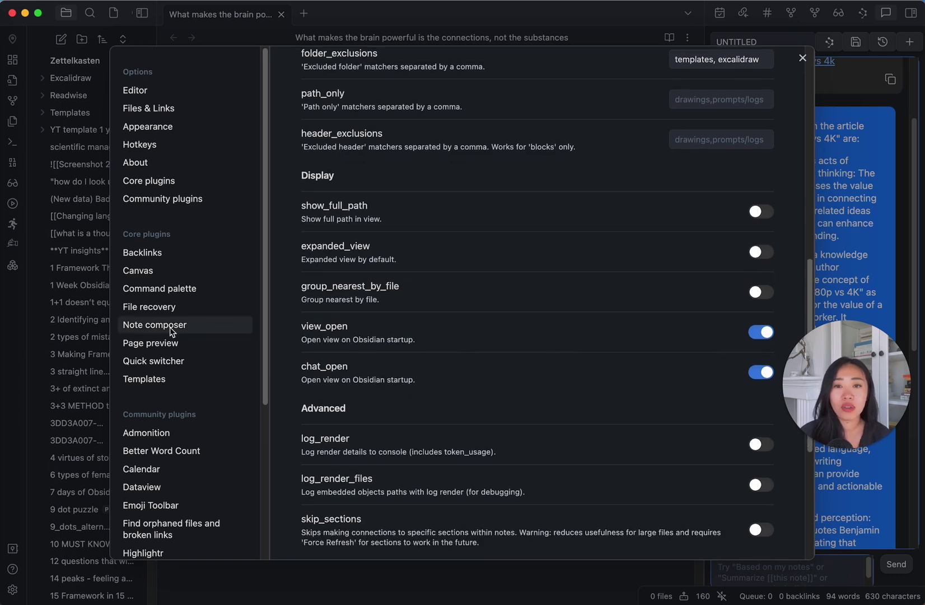
scroll(697, 387, "down", 6)
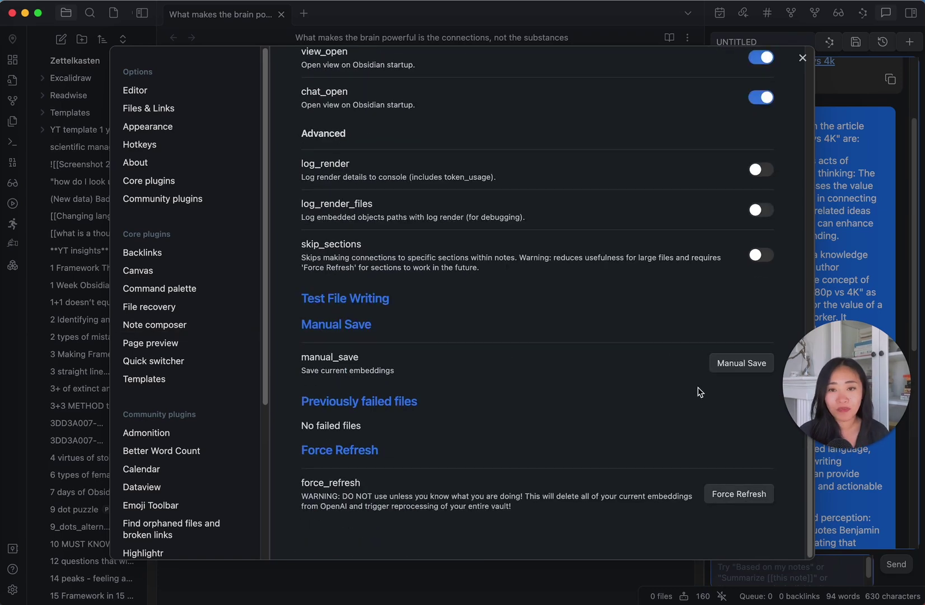
key("Escape")
left_click(865, 14)
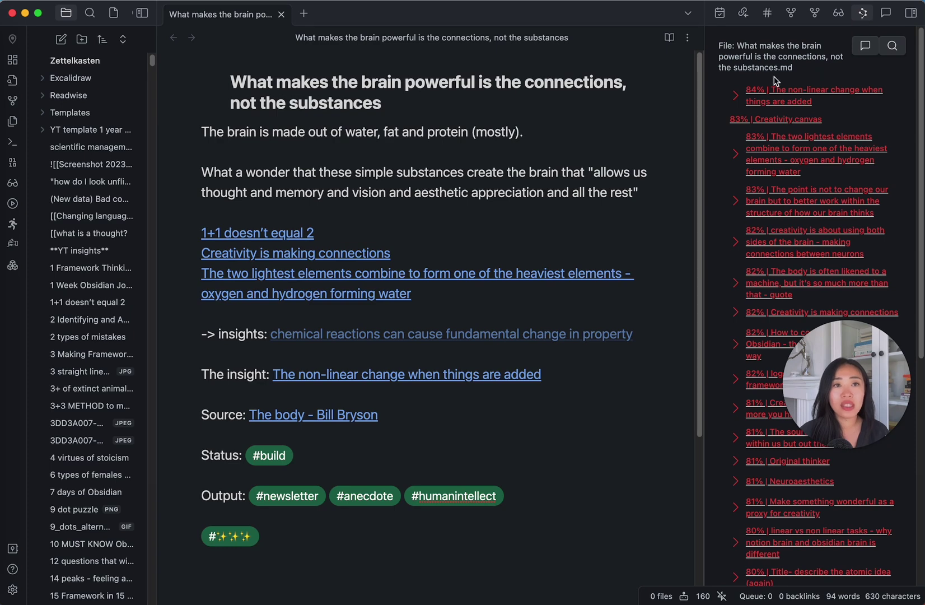